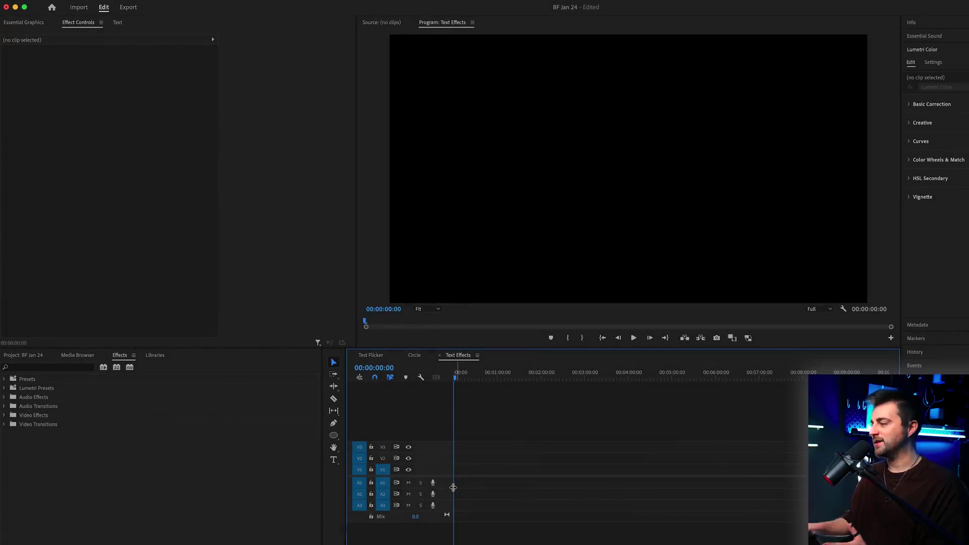
Add a text layer reading "BROOKER" to the empty Text Effects sequence
left_click(333, 461)
left_click(550, 173)
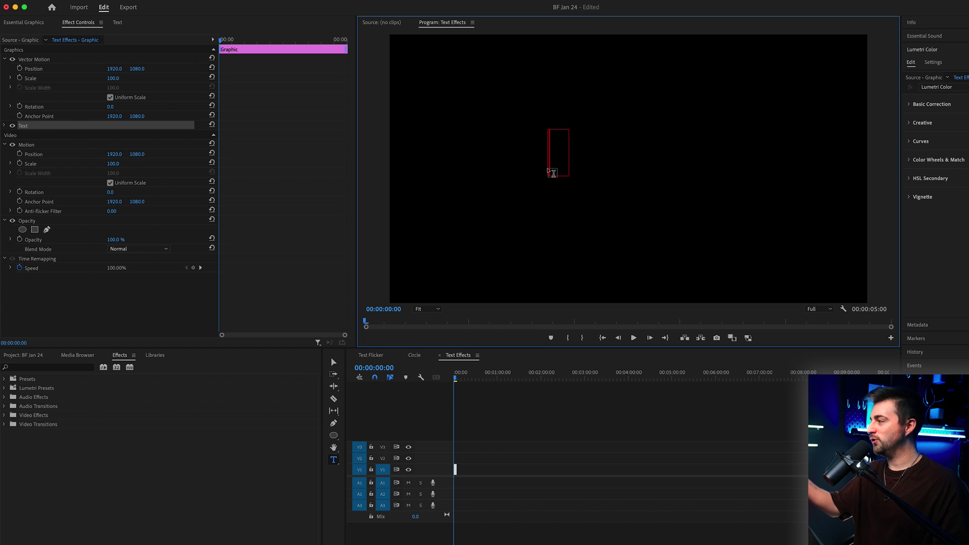
type("BROOKER")
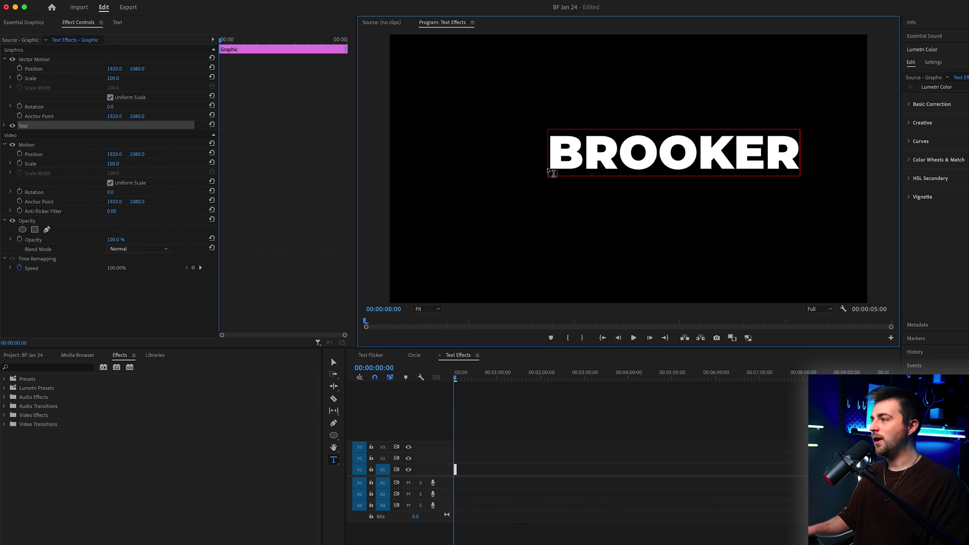
Center-align the BROOKER text and move it to position 1920, 1228 in the middle of the frame
key("super+a")
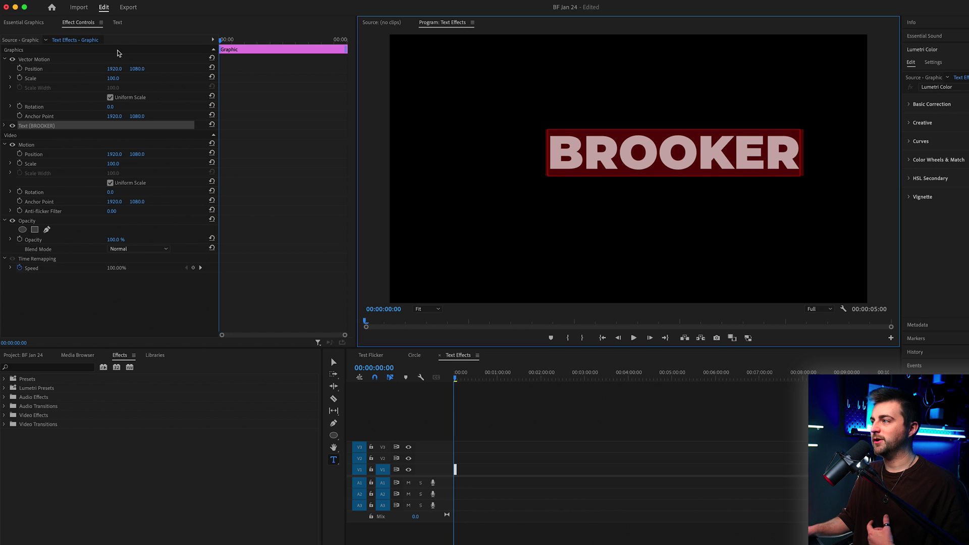
left_click(5, 126)
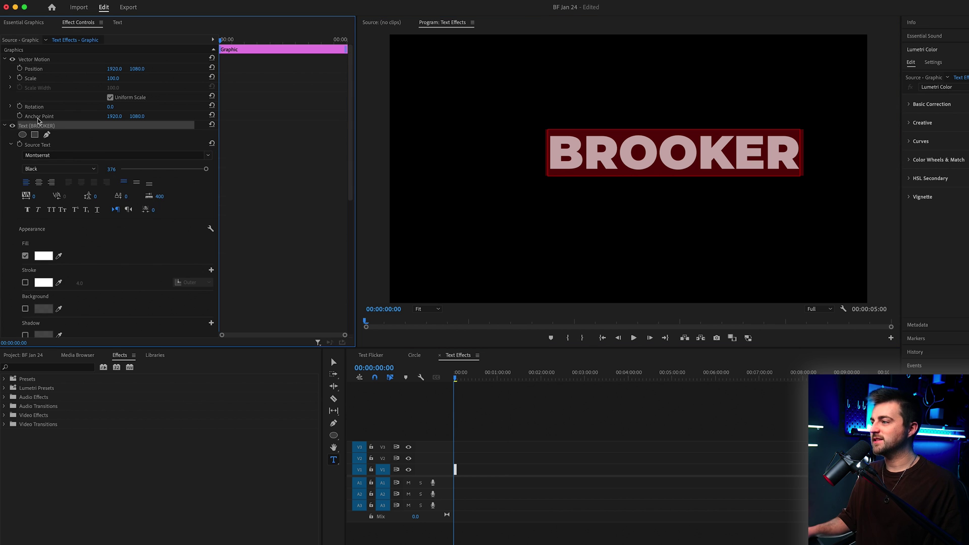
left_click(39, 183)
scroll(229, 226, "down", 6)
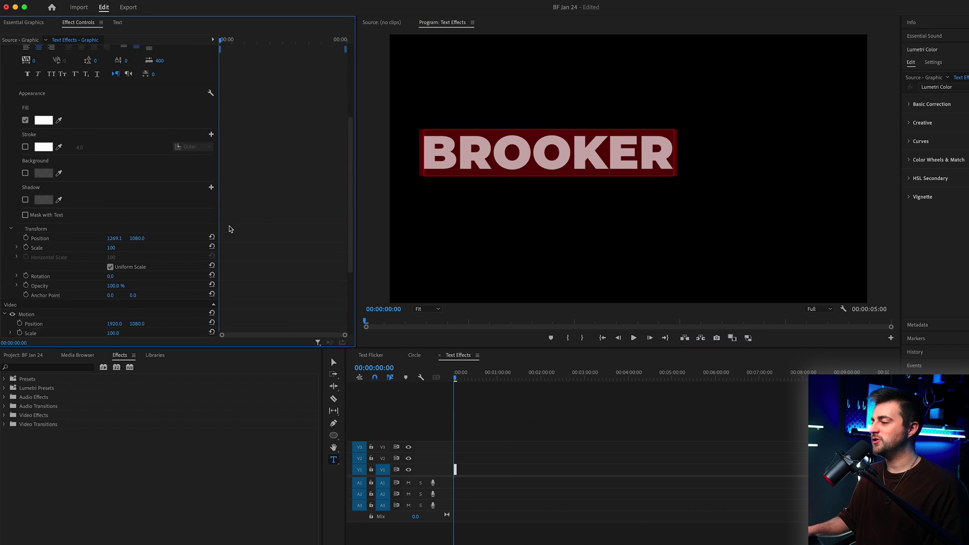
left_click(211, 221)
left_click_drag(141, 222, 140, 219)
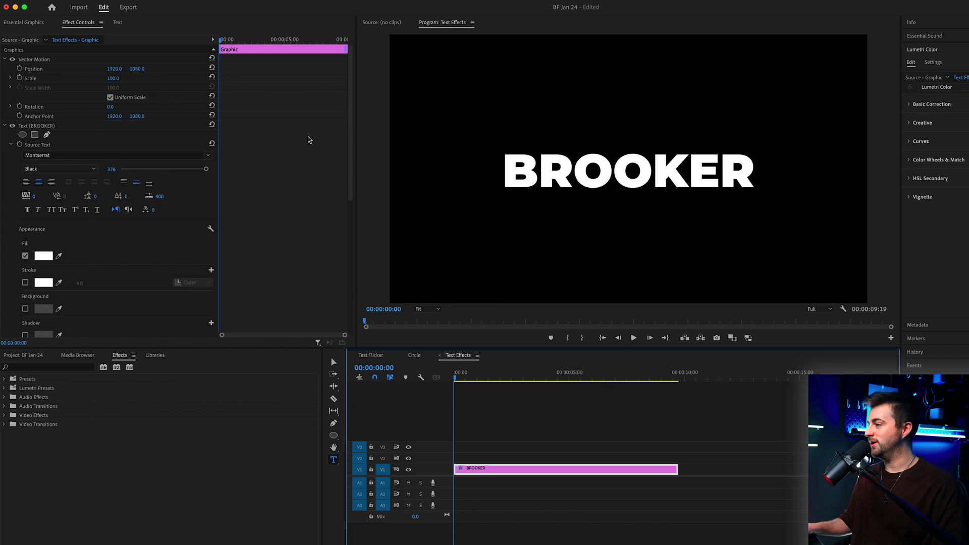
Keyframe the text clip's opacity at 0% at 00:00:00:00
scroll(309, 140, "down", 8)
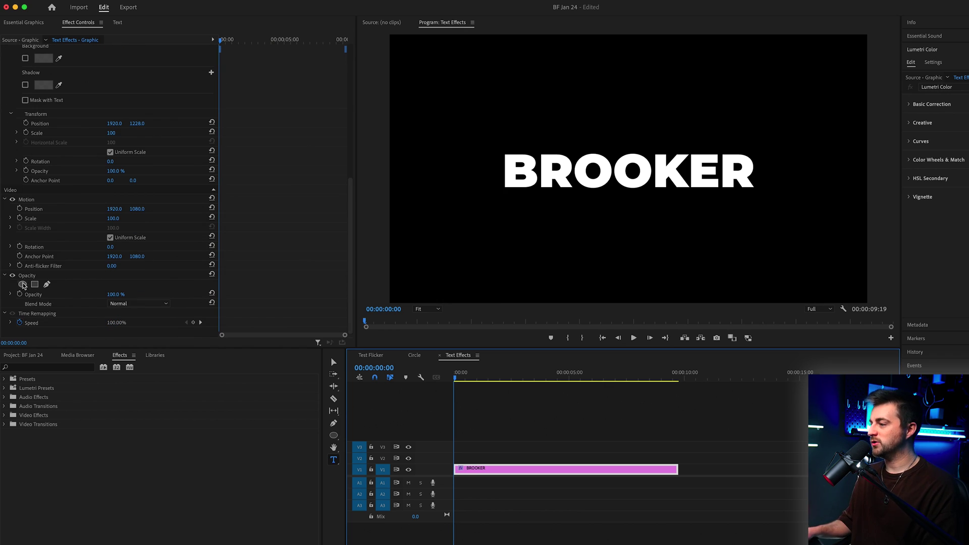
left_click(36, 296)
left_click_drag(116, 294, 65, 294)
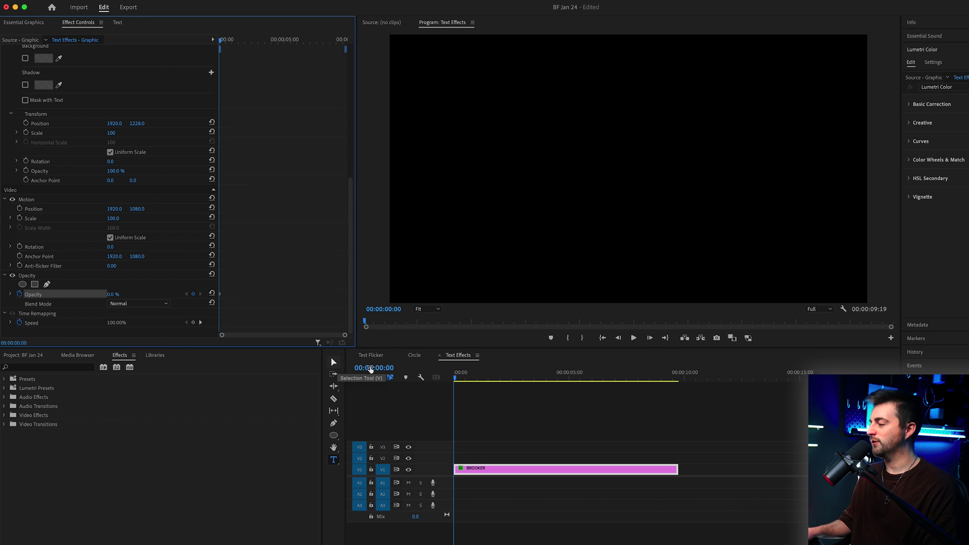
Raise the clip's opacity to full at 00:00:02:04 and play the fade-in from the start
left_click_drag(462, 377, 507, 380)
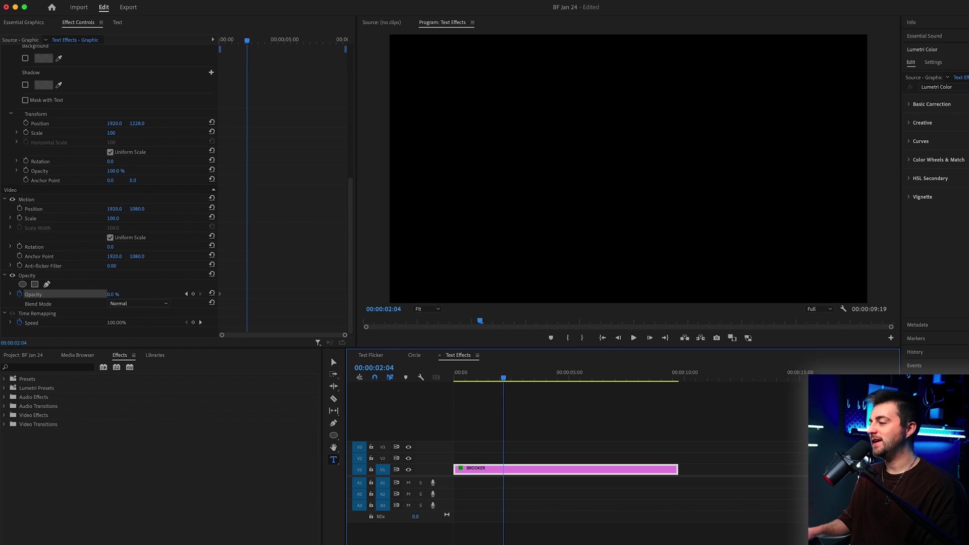
left_click_drag(113, 294, 163, 294)
key("Home")
key("space")
key("space")
key("Home")
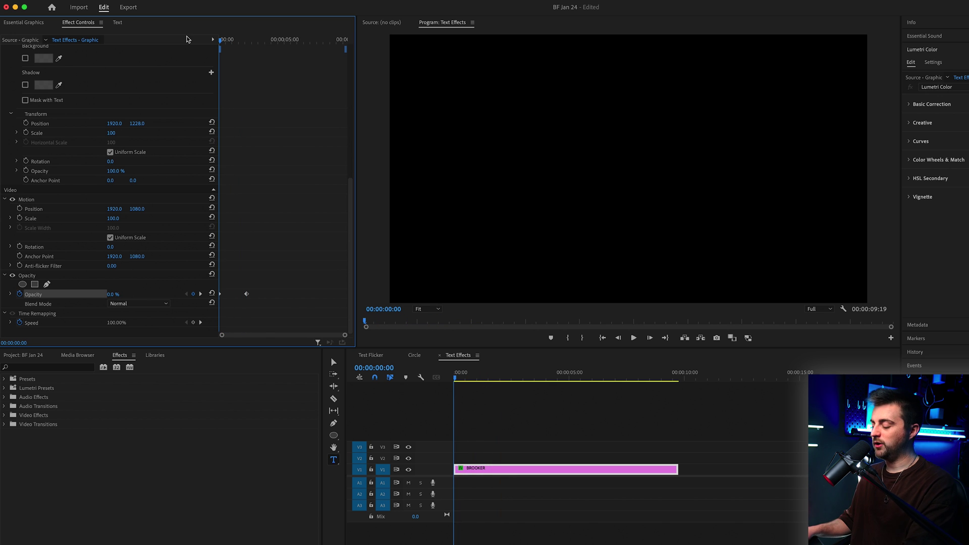
Apply Ease Out to the first opacity keyframe and Ease In to the second, and preview the fade
left_click(219, 294)
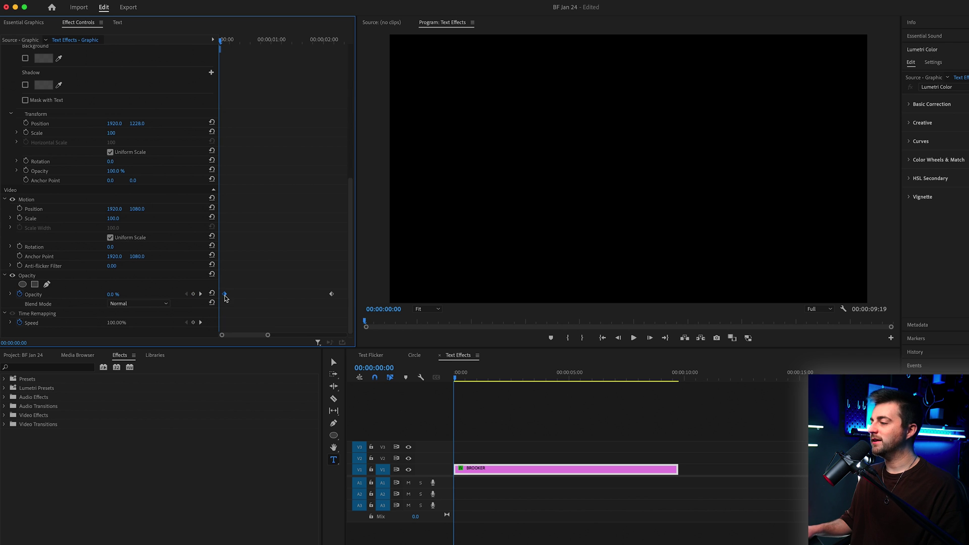
right_click(225, 296)
left_click(248, 444)
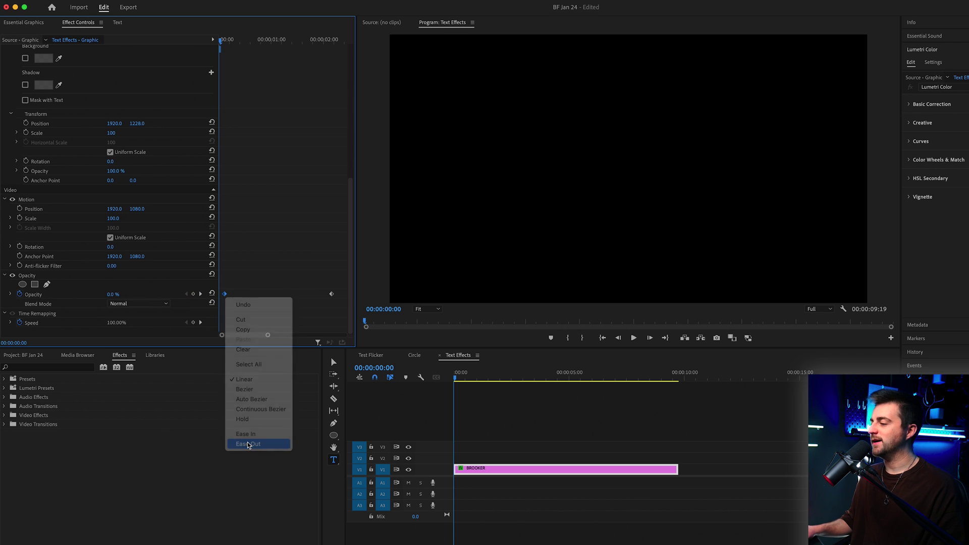
right_click(331, 294)
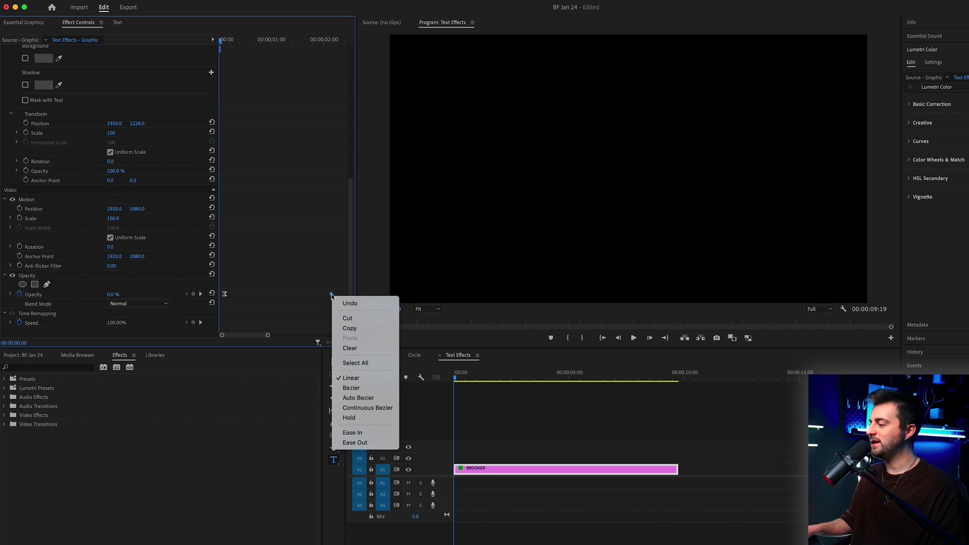
left_click(342, 436)
key("space")
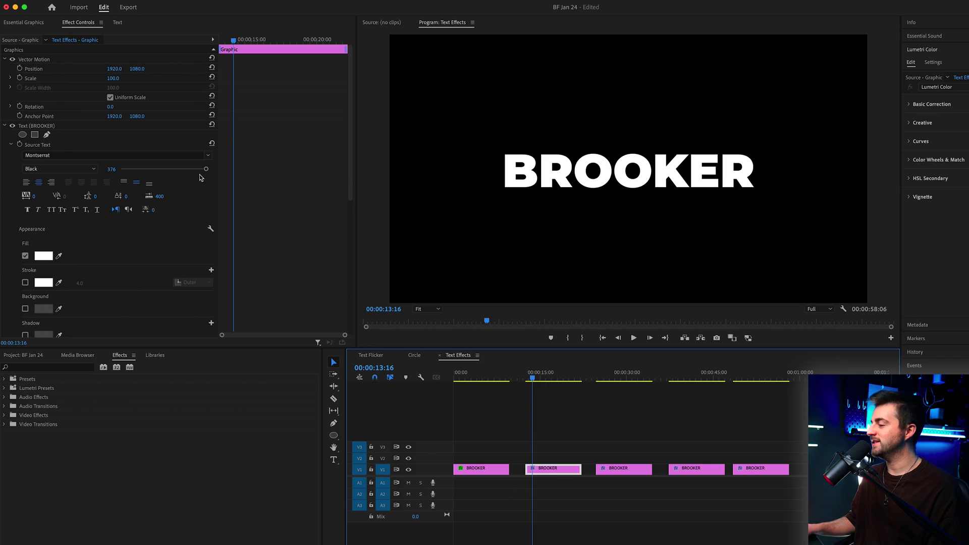
Draw a closed four-point opacity mask around the BROOKER text in the second clip
scroll(200, 177, "down", 10)
left_click(24, 201)
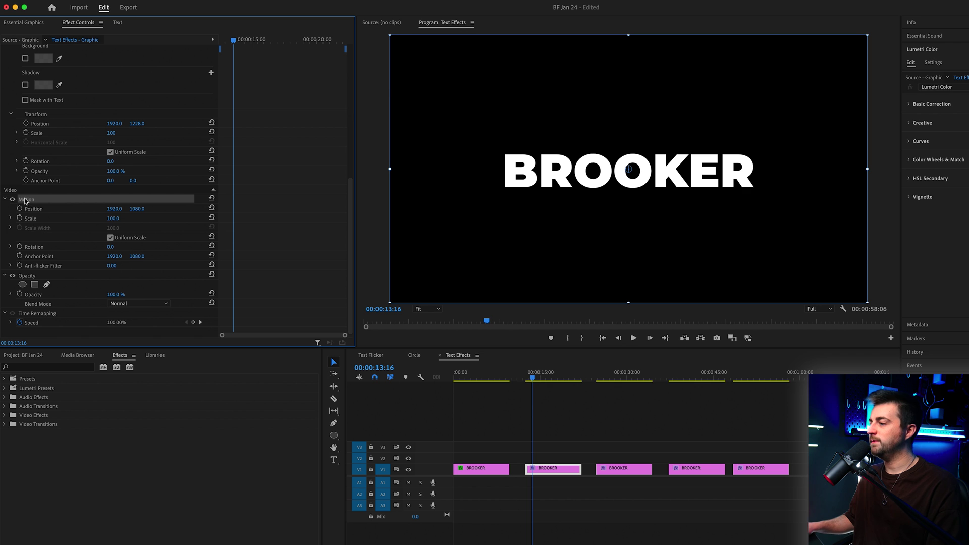
left_click(30, 275)
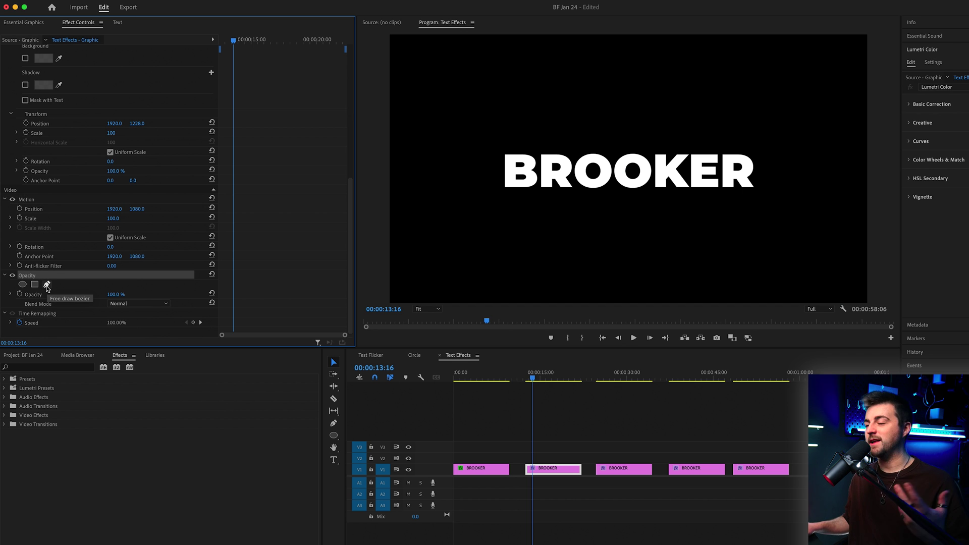
left_click(47, 285)
left_click(464, 119)
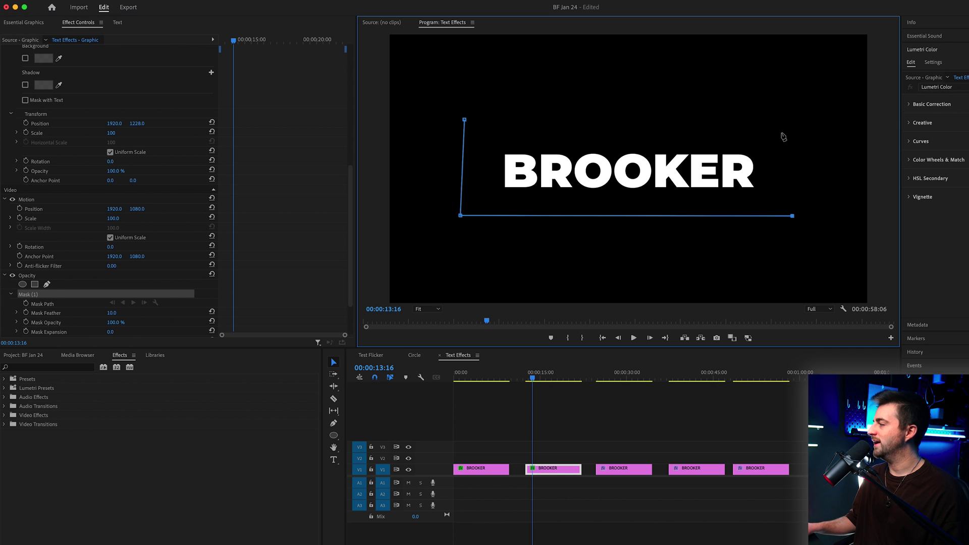
left_click(465, 120)
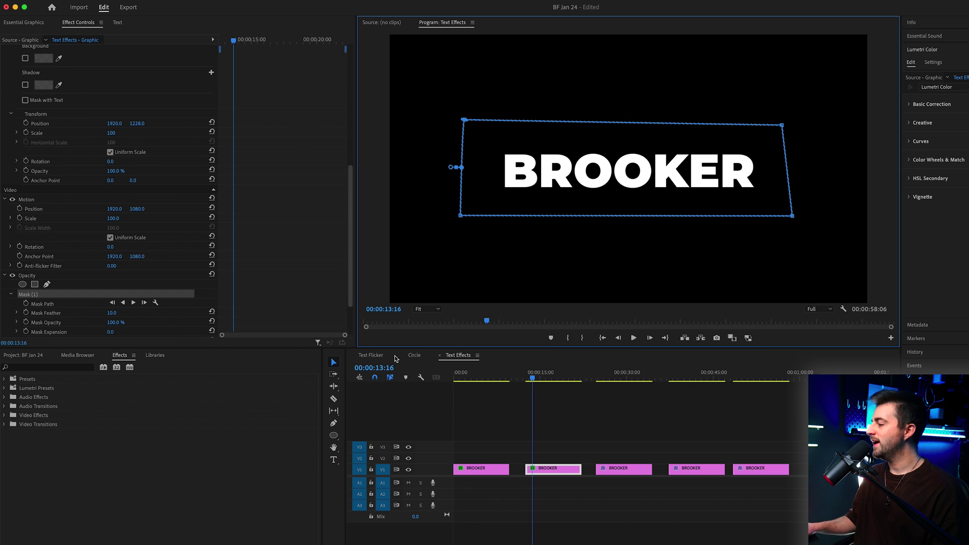
Start animating the mask path with a keyframe at 00:00:14:11
left_click_drag(532, 376, 594, 382)
key("=")
key("=")
scroll(692, 410, "right", 3)
key("-")
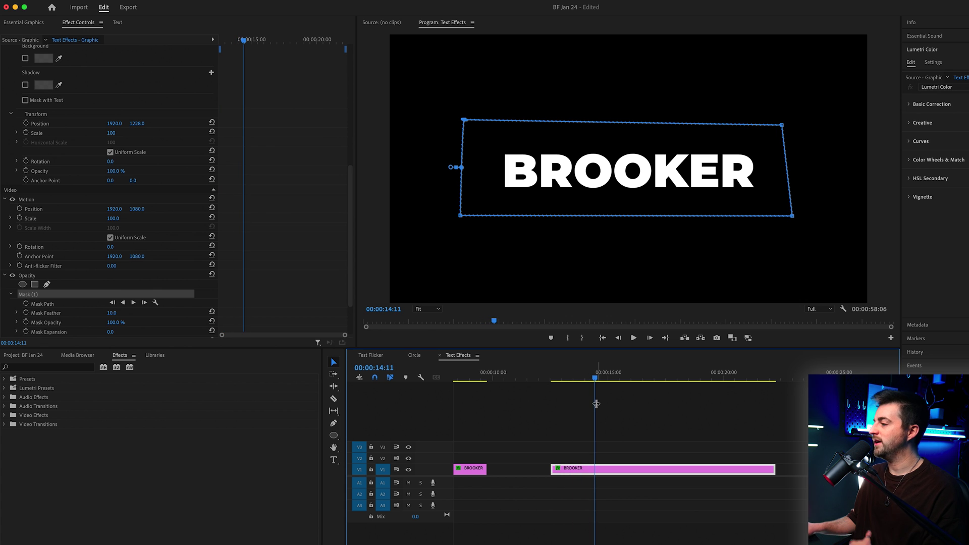
scroll(266, 270, "down", 2)
left_click(26, 247)
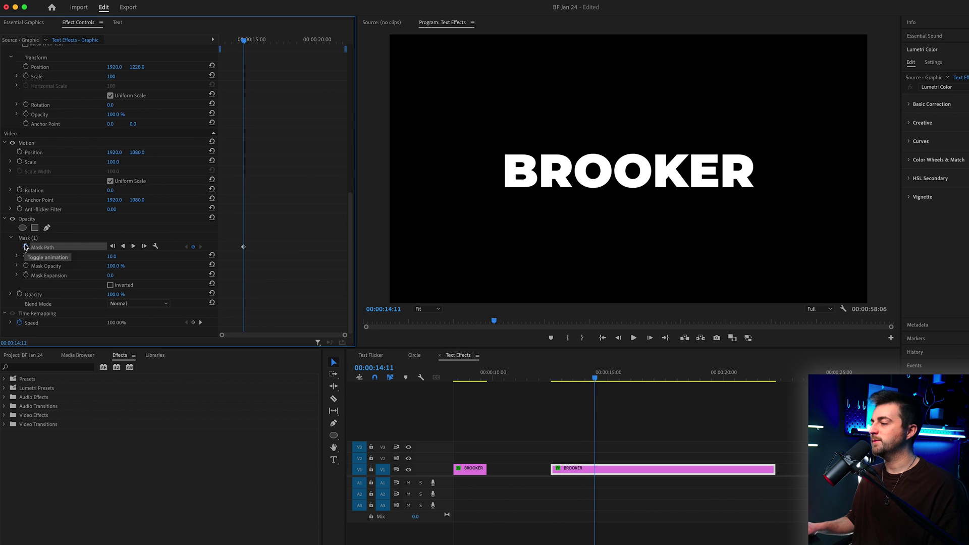
Move the mask entirely below the text at 00:00:12:17 and play the reveal
left_click_drag(586, 382, 555, 384)
left_click(29, 240)
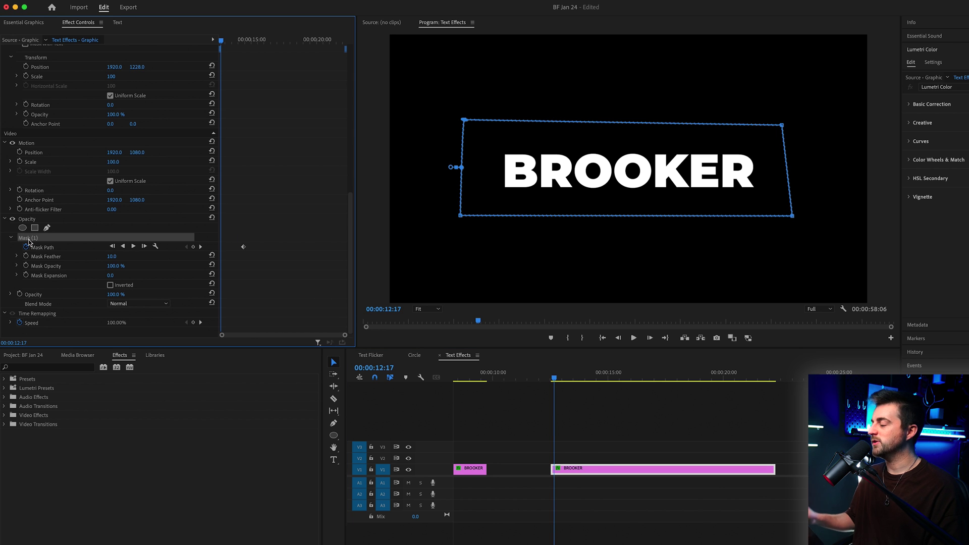
left_click_drag(680, 155, 682, 264)
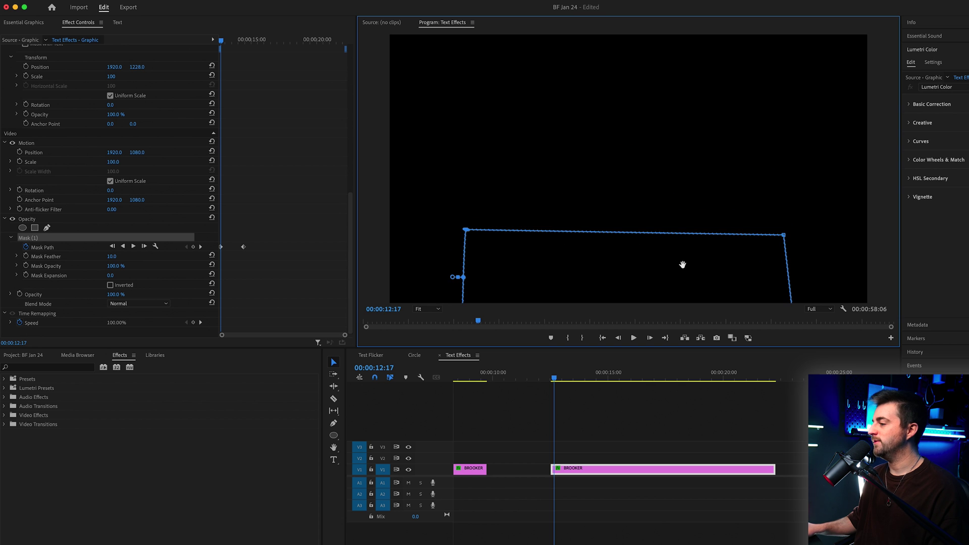
key("space")
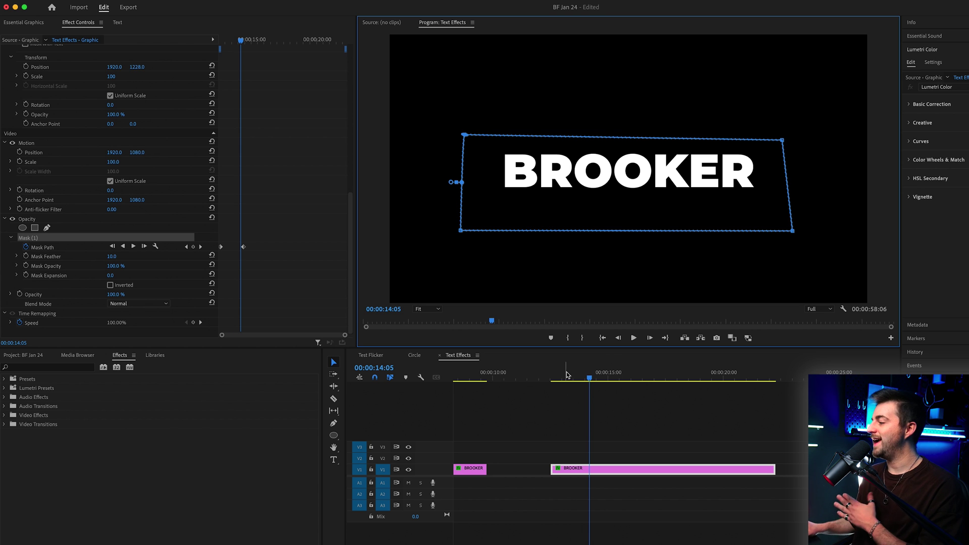
Set the mask feather to 270 and preview the softened upward reveal
left_click_drag(590, 378, 577, 381)
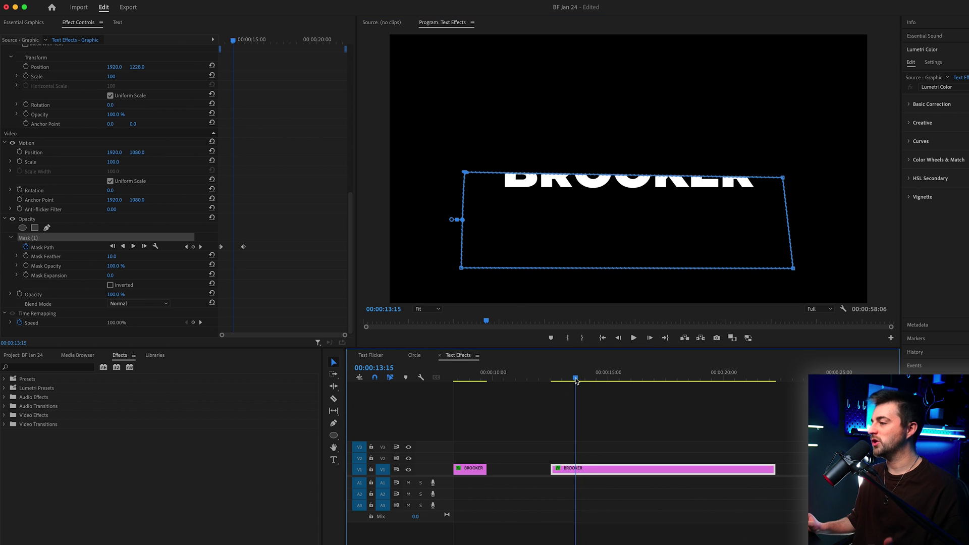
left_click_drag(112, 256, 242, 256)
left_click(559, 380)
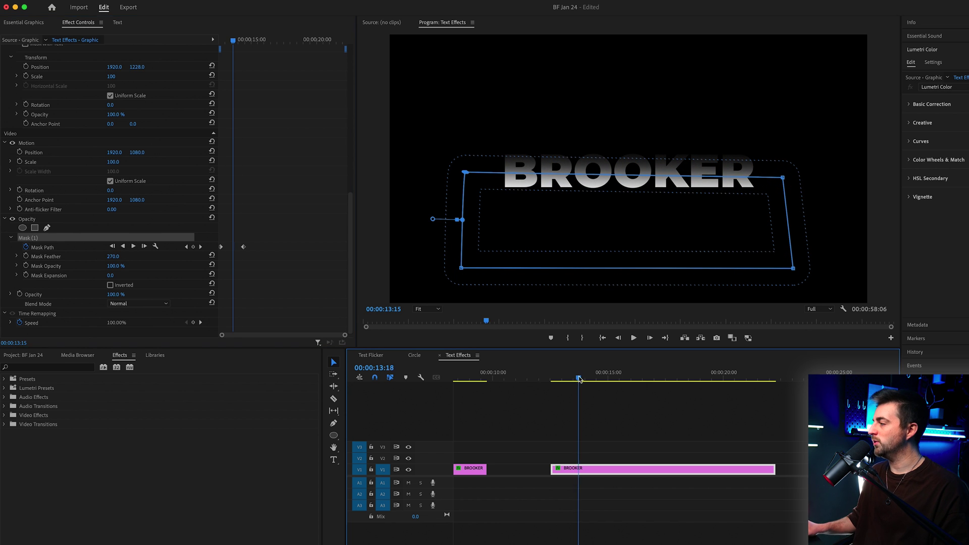
key("space")
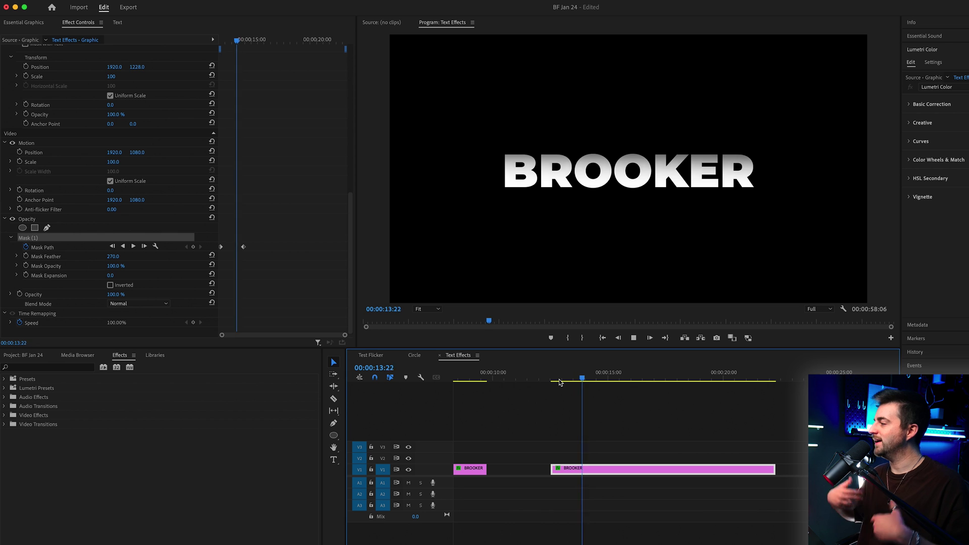
left_click(572, 379)
key("space")
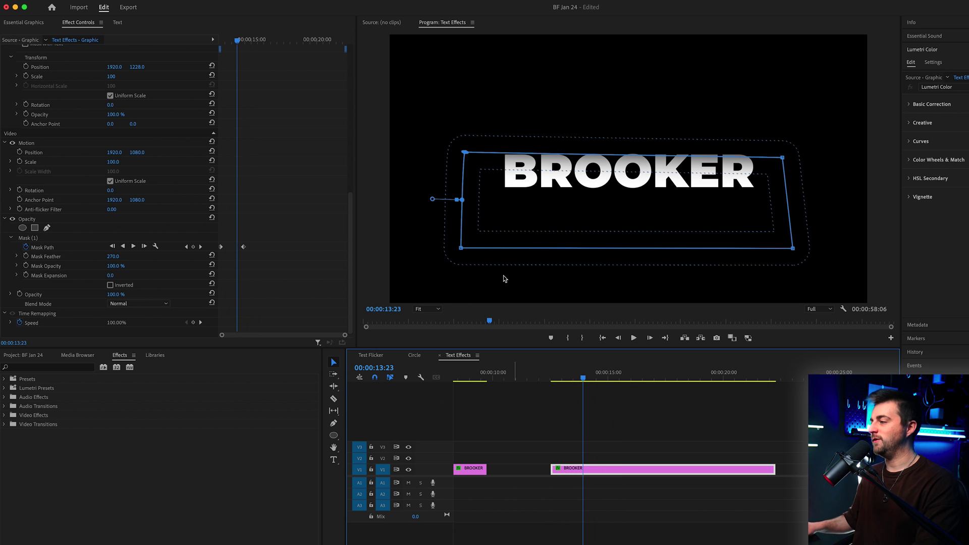
Reposition the mask to the left of the text at the 00:00:12:17 keyframe and play the sideways reveal
mouse_move(234, 39)
left_mouse_down()
mouse_move(254, 47)
mouse_move(237, 48)
left_mouse_up()
scroll(242, 42, "up", 4)
key("=")
key("=")
key("-")
key("-")
key("-")
key("-")
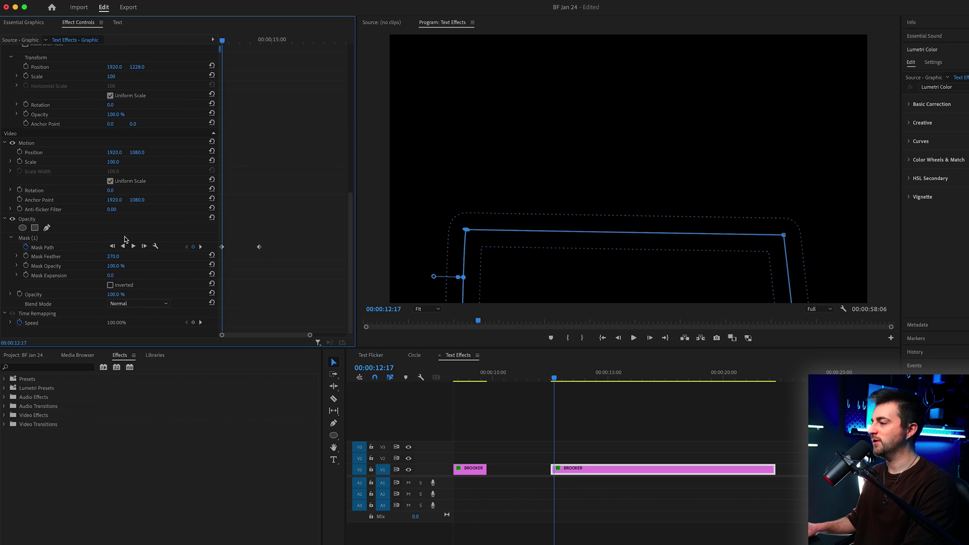
left_click(30, 239)
left_click_drag(625, 274, 333, 174)
key("space")
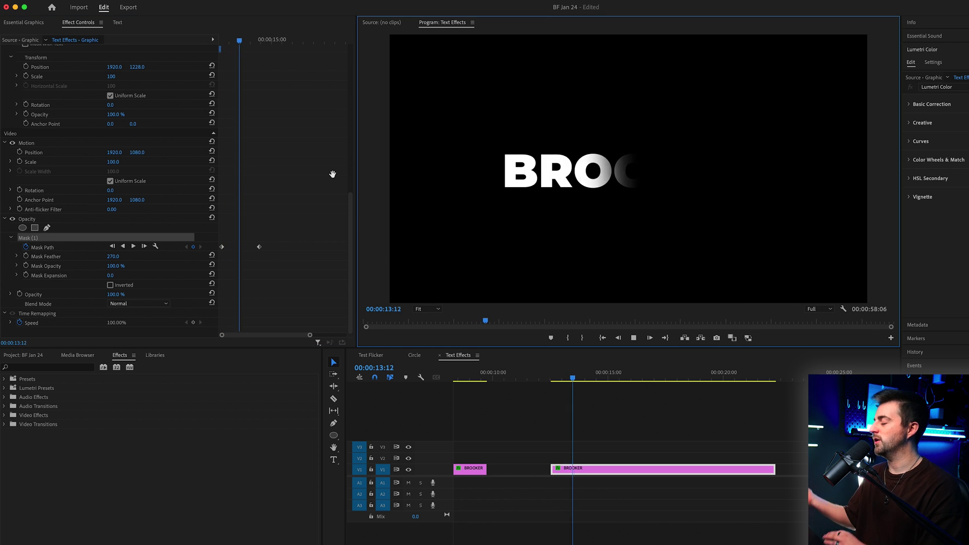
Move the mask out above the text at its first mask path keyframe and play the result
left_click(223, 42)
left_click_drag(224, 46, 246, 44)
key("=")
key("=")
key("=")
key("minus")
key("minus")
key("minus")
key("minus")
left_click_drag(409, 179, 406, 39)
left_click(273, 232)
key("space")
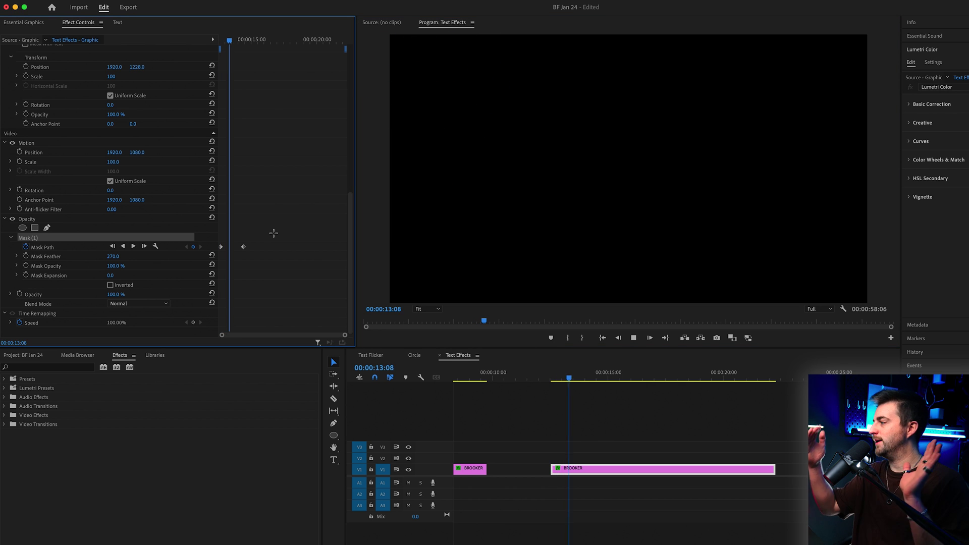
key("space")
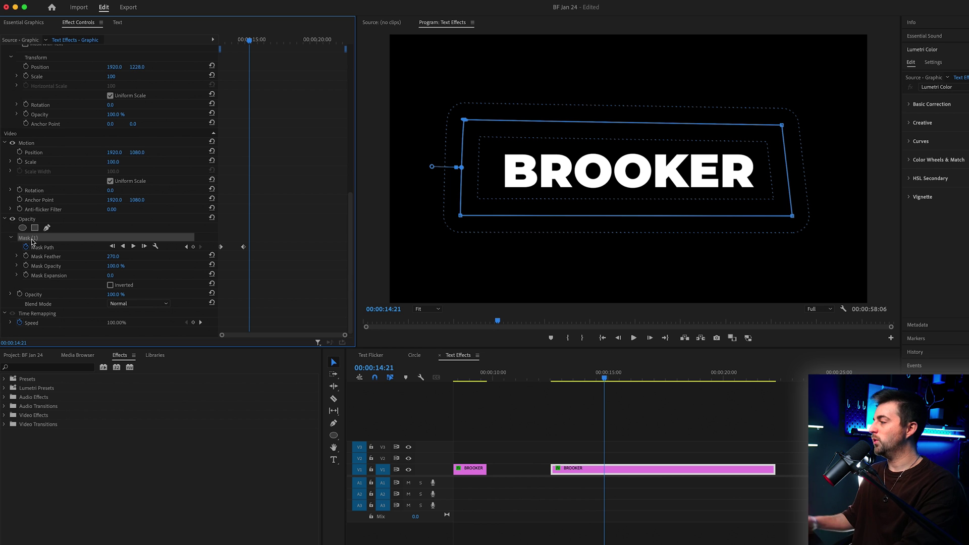
Replace the drawn mask with an ellipse opacity mask using a feather of 674 and an expansion of -817
key("Delete")
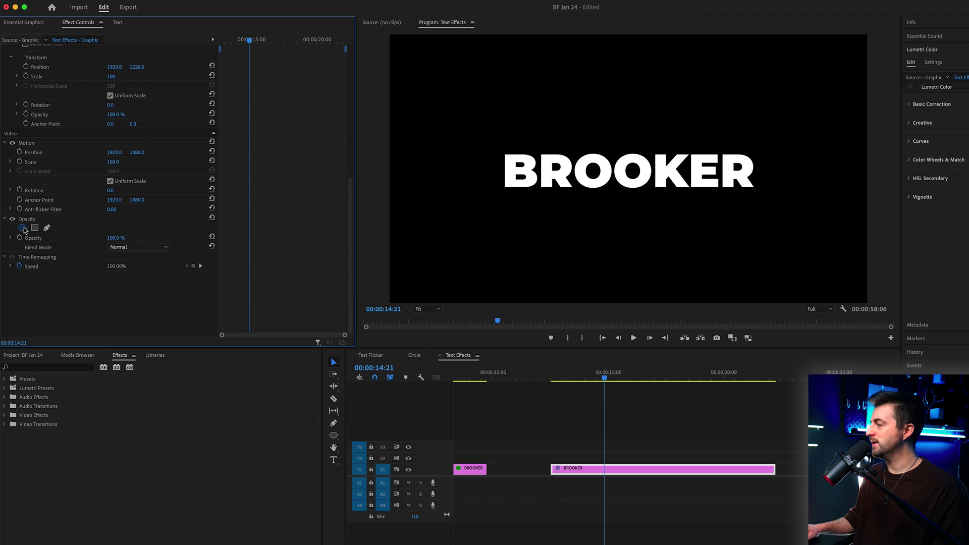
left_click(23, 229)
left_click_drag(111, 275, 30, 275)
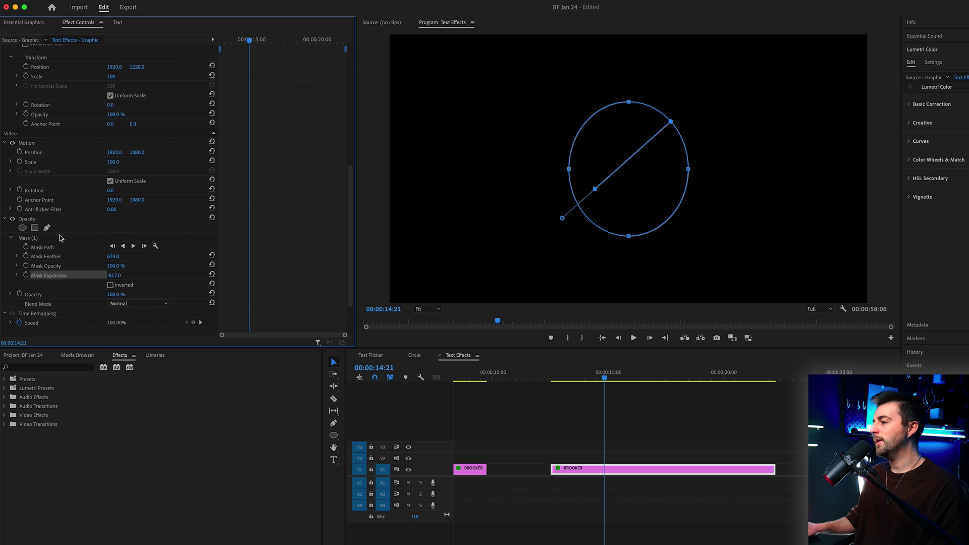
Animate the ellipse mask's expansion with a keyframe at 00:00:12:16 and one of 1008 at 00:00:15:08
left_click_drag(599, 374, 553, 374)
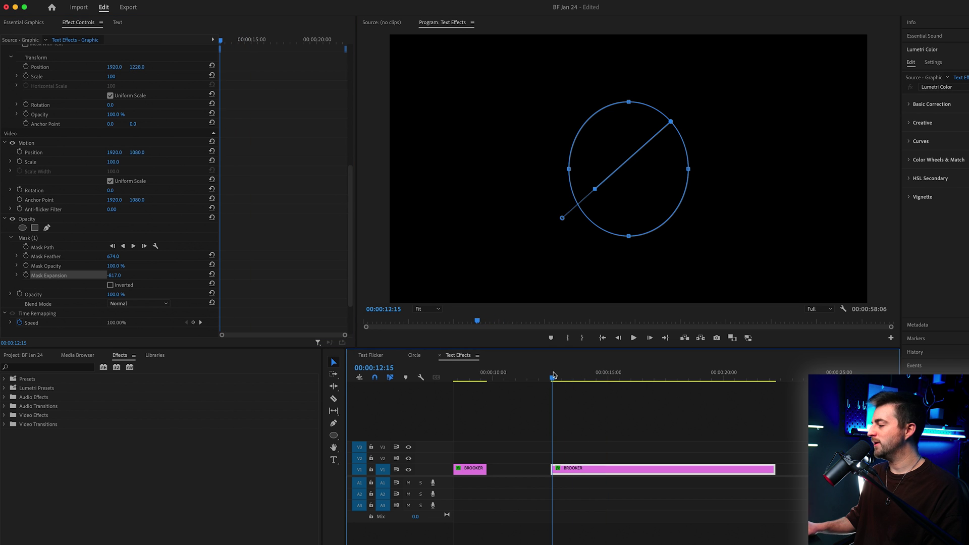
left_click(26, 275)
left_click_drag(566, 374, 615, 374)
scroll(323, 239, "down", 2)
left_click_drag(113, 275, 585, 275)
left_click_drag(383, 276, 612, 276)
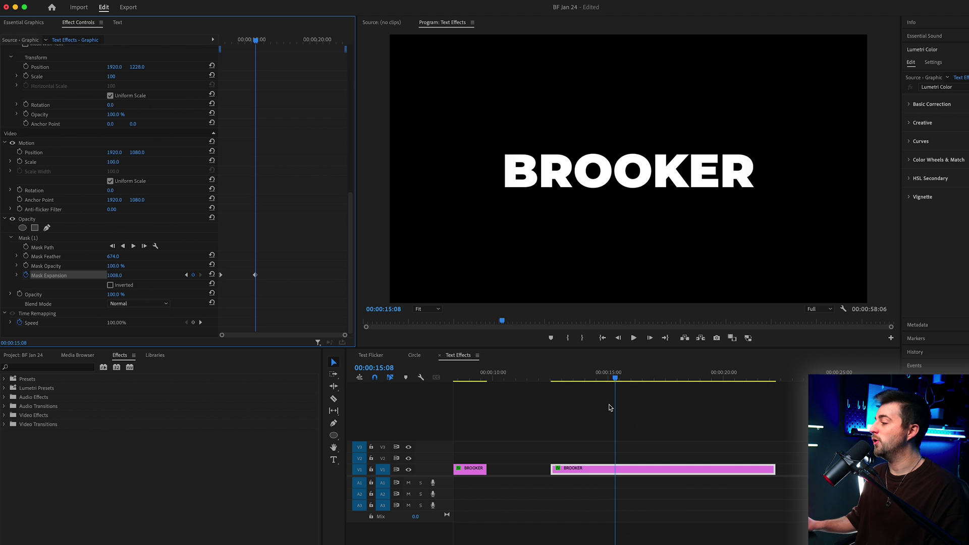
Play the ellipse mask reveal from the start of the clip
left_click_drag(615, 378, 554, 378)
key("space")
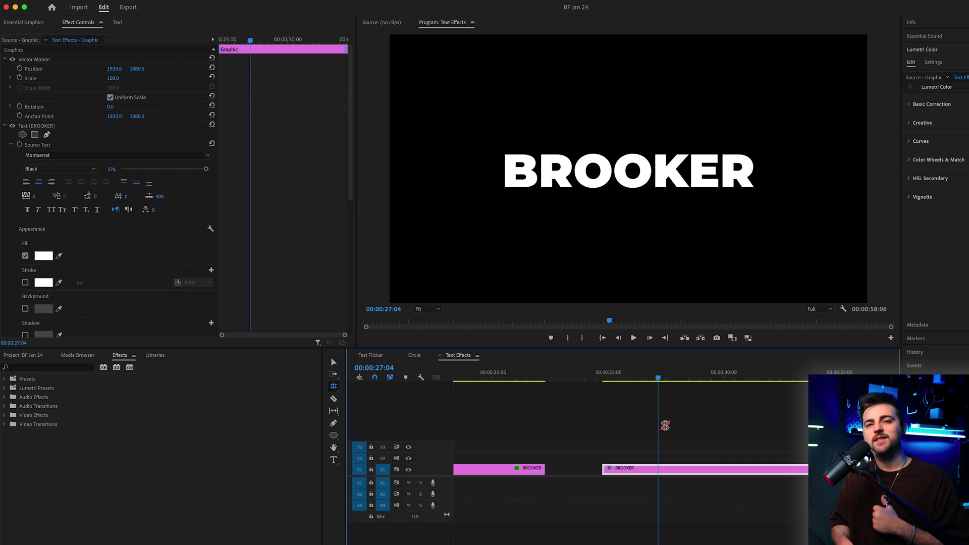
Add a Motion Position keyframe at 00:00:27:07 on the BROOKER clip that starts at 00:00:24:19
key("v")
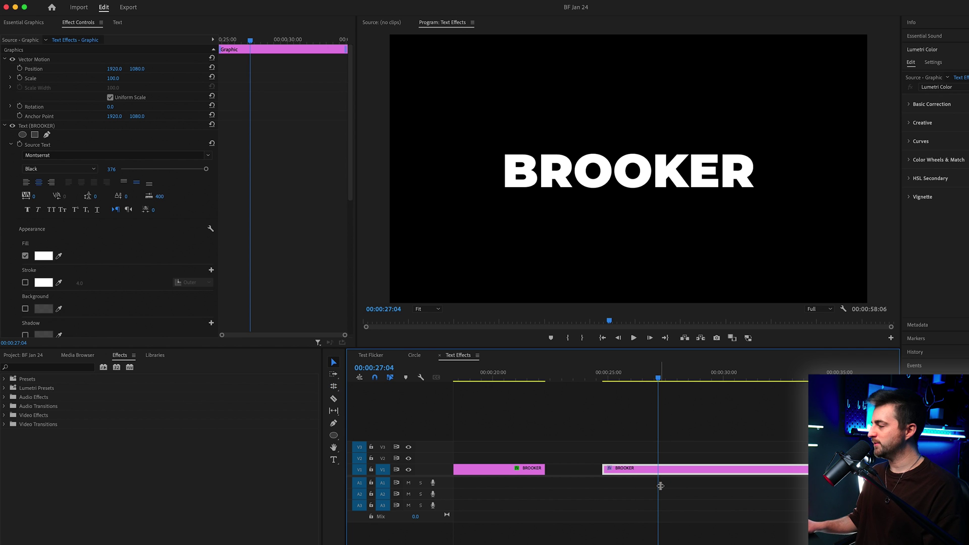
left_click_drag(624, 380, 663, 383)
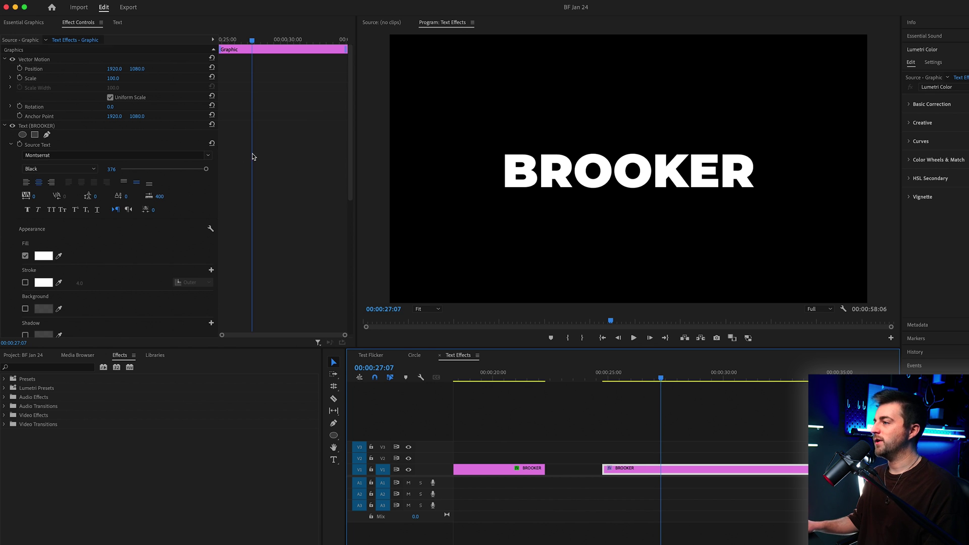
scroll(129, 117, "down", 5)
left_click(20, 209)
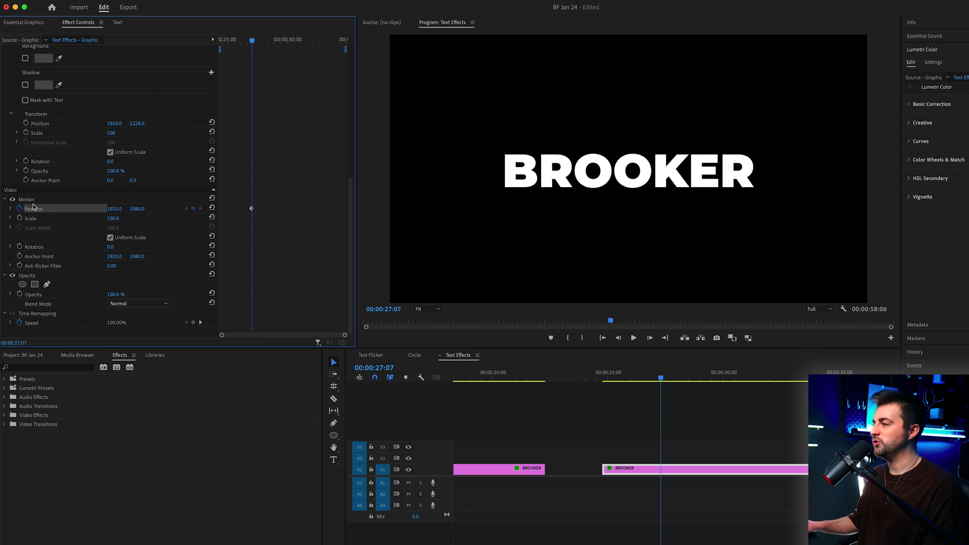
scroll(45, 209, "up", 4)
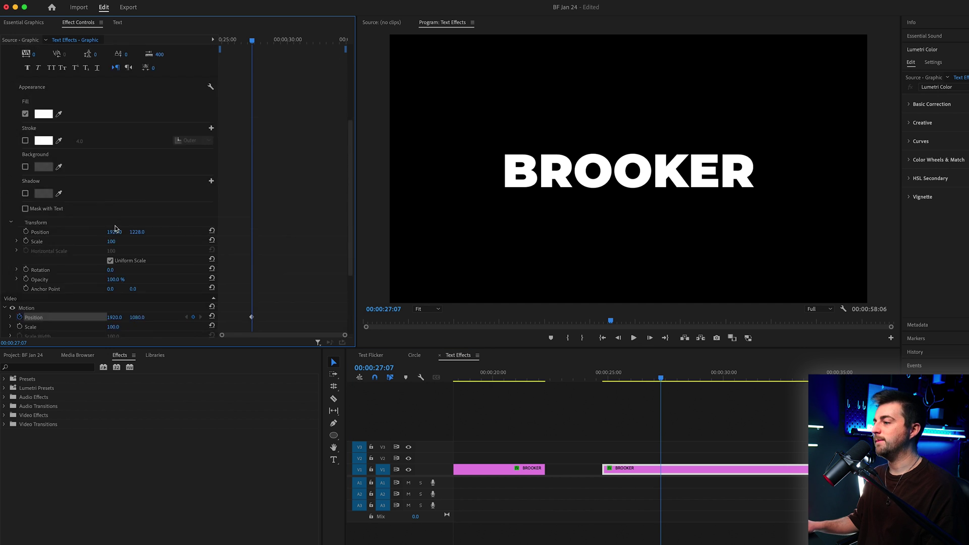
scroll(115, 229, "down", 4)
Draw a rectangular opacity mask around BROOKER with its lower edge just under the letters, and keyframe its Mask Path at 00:00:27:07
left_click(31, 276)
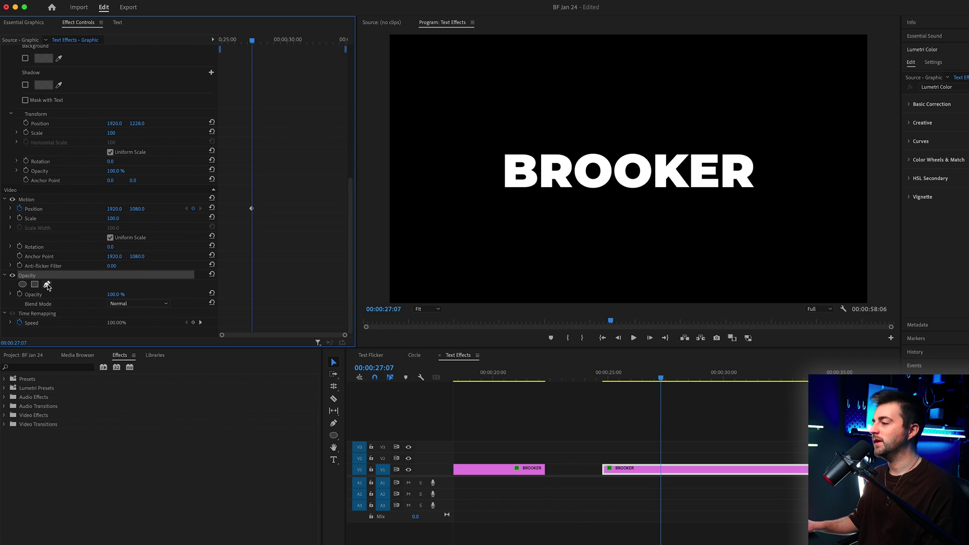
left_click(46, 285)
left_click(529, 162)
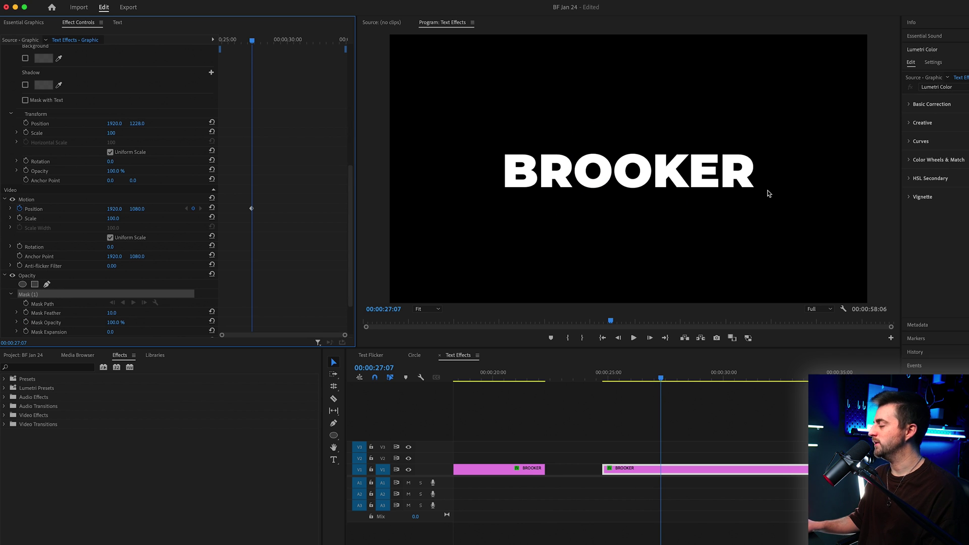
left_click(777, 191)
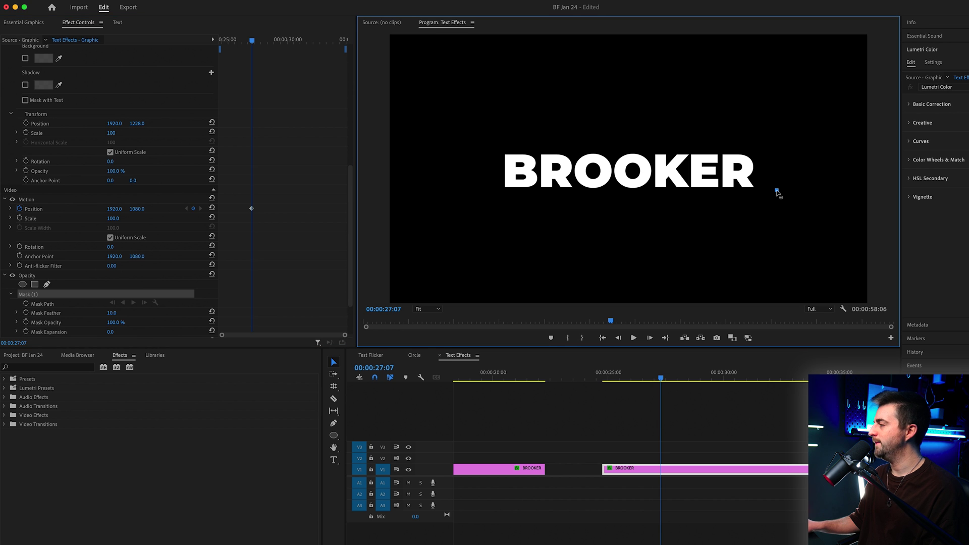
left_click(775, 123)
left_click(485, 123)
left_click(484, 191)
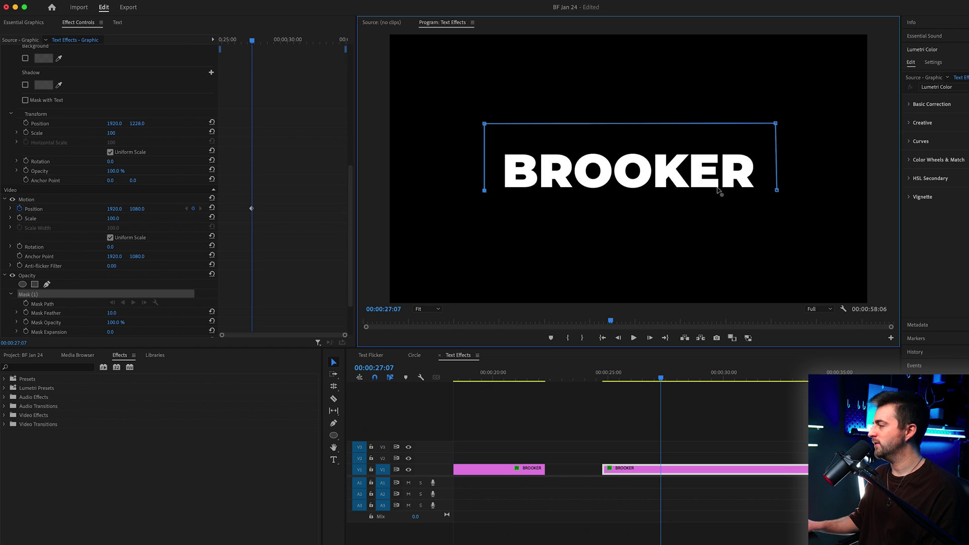
left_click(775, 190)
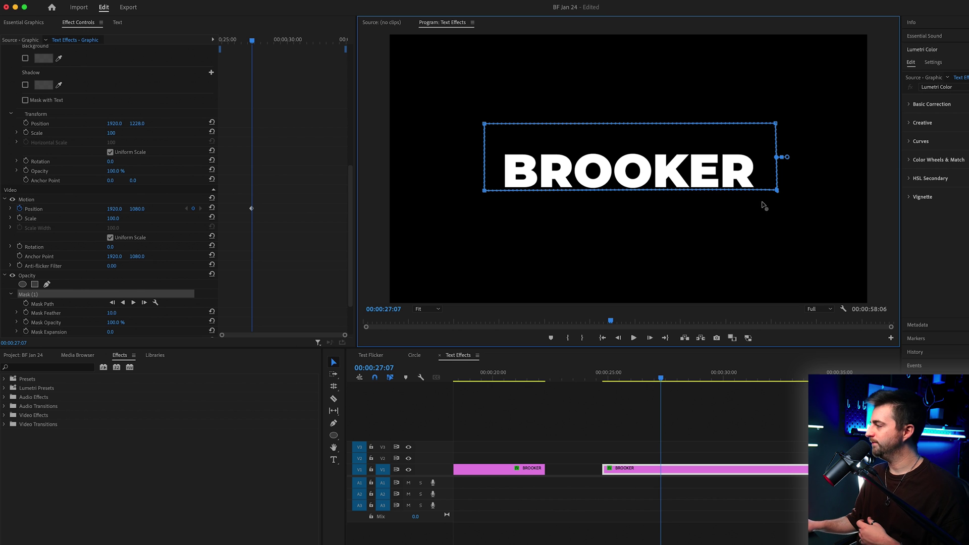
scroll(212, 255, "down", 2)
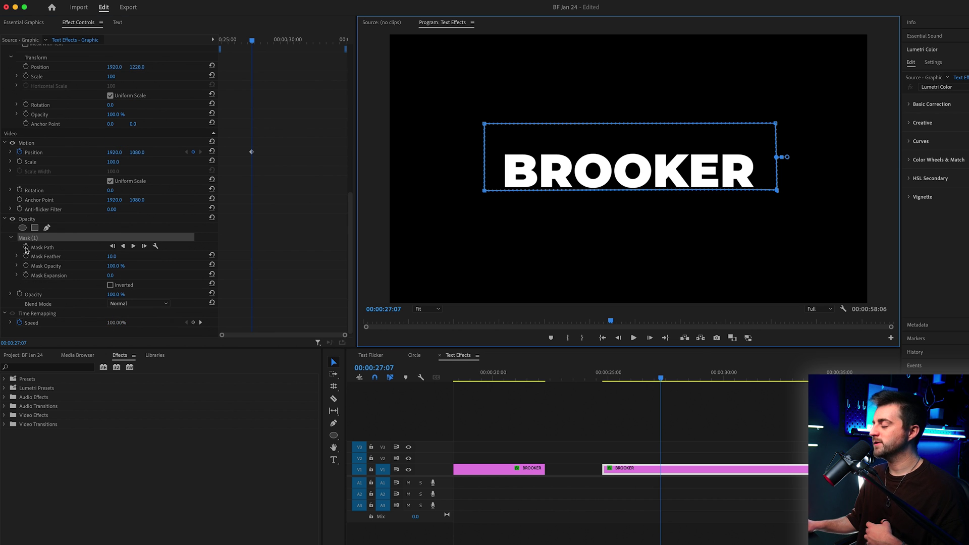
left_click(25, 246)
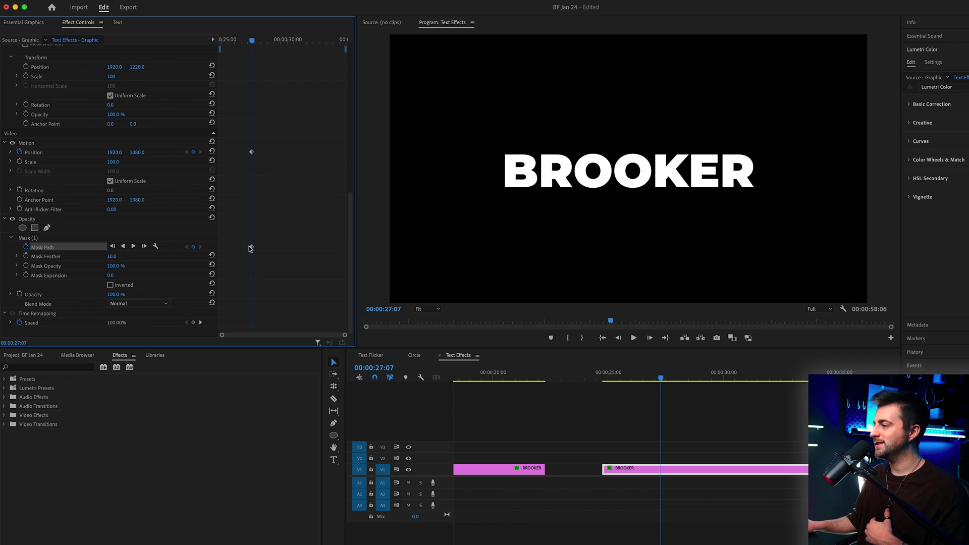
At the clip's start, 00:00:24:19, lower the title by setting its Motion Position Y to 1502
left_click_drag(251, 41, 218, 42)
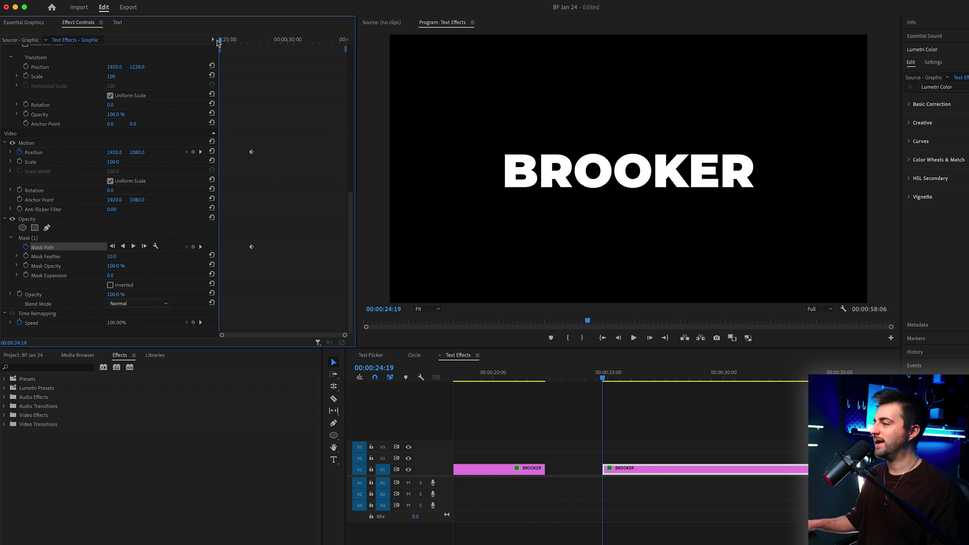
left_click(43, 143)
left_click_drag(141, 155, 208, 138)
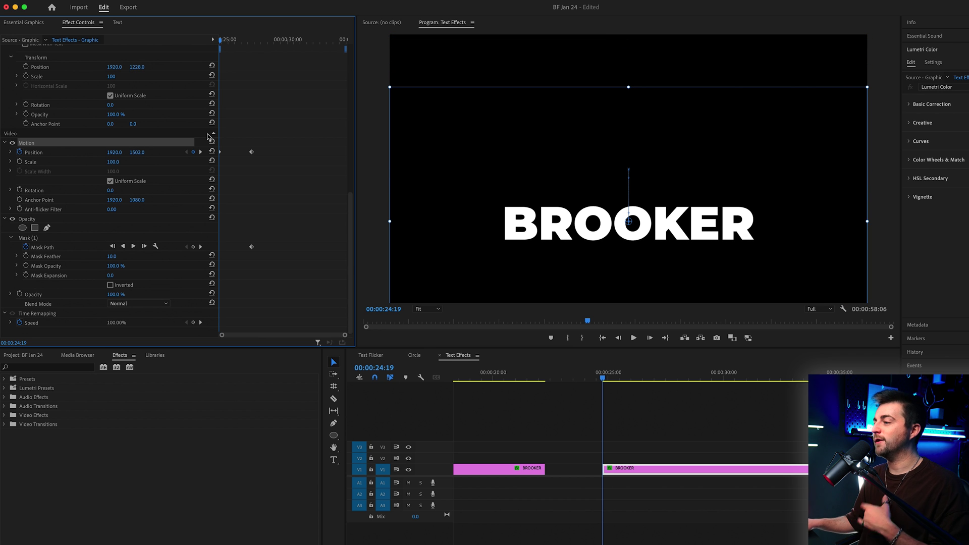
Move the mask back up above the lowered title at the clip's start, so it covers the title's final location, and play the reveal
left_click(30, 240)
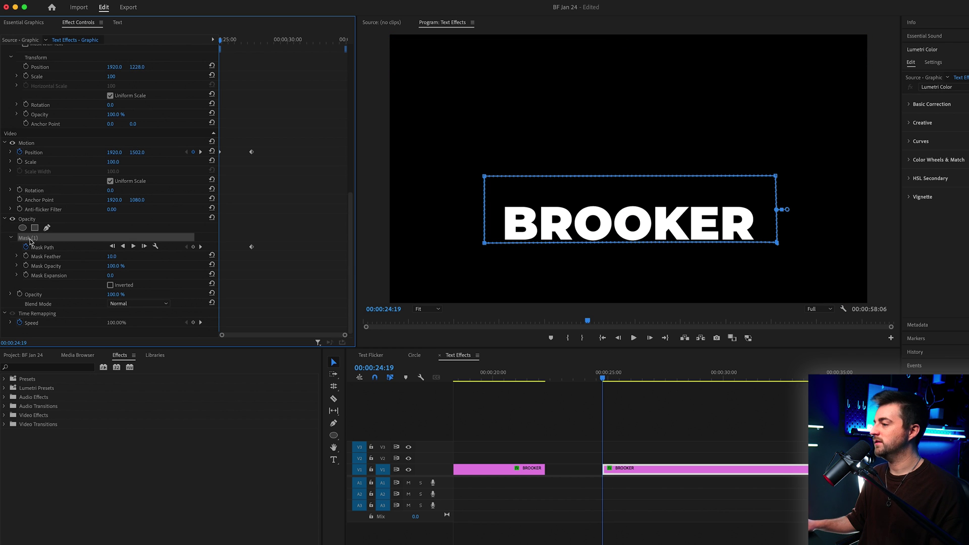
left_click_drag(621, 220, 620, 169)
left_click_drag(241, 45, 212, 46)
key("space")
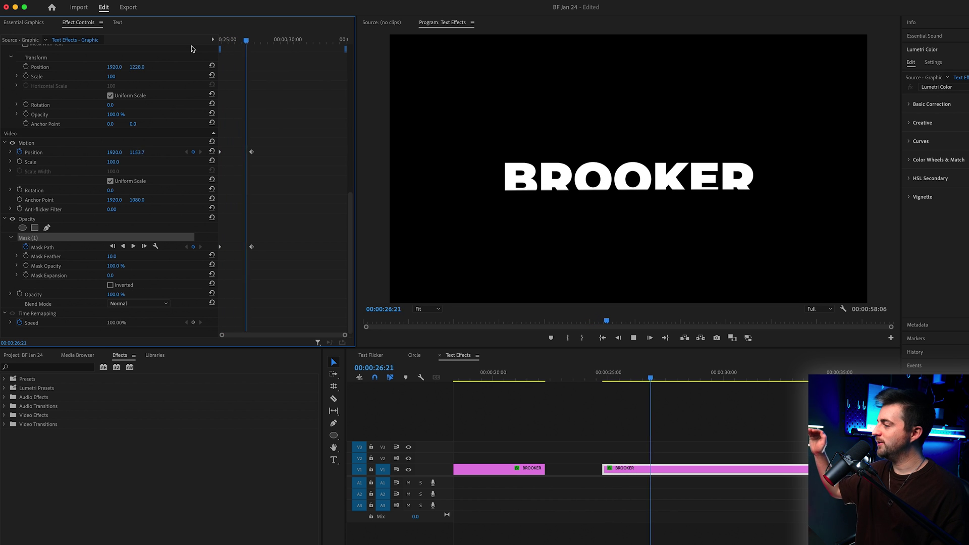
key("space")
Set the mask's feather to 103 and play the softened reveal
left_click_drag(246, 40, 239, 39)
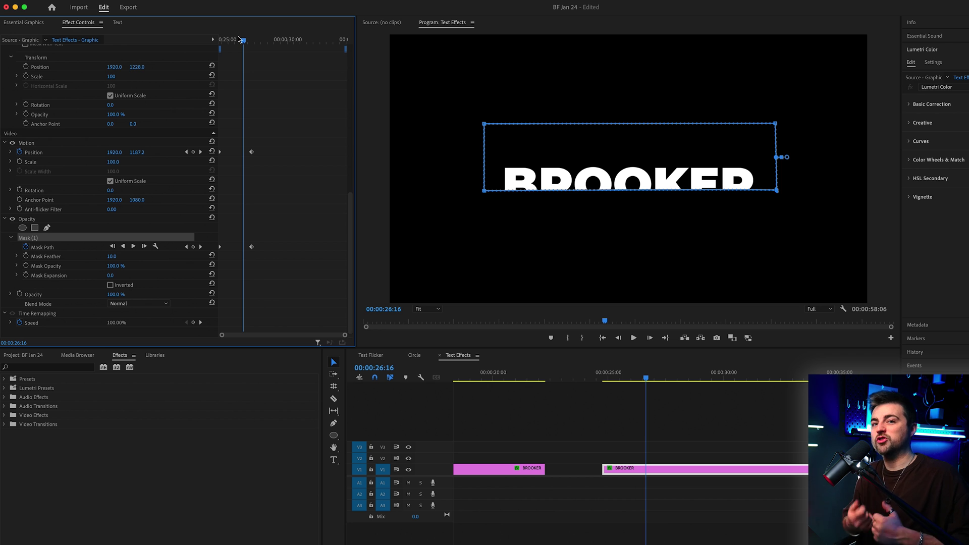
left_click_drag(119, 257, 167, 258)
left_click_drag(243, 40, 187, 46)
key("space")
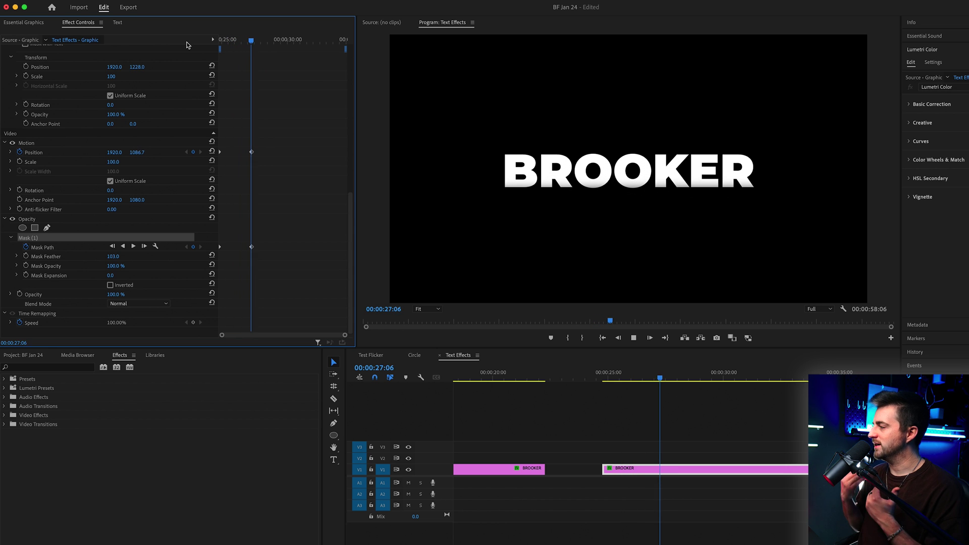
key("space")
left_click_drag(257, 41, 217, 38)
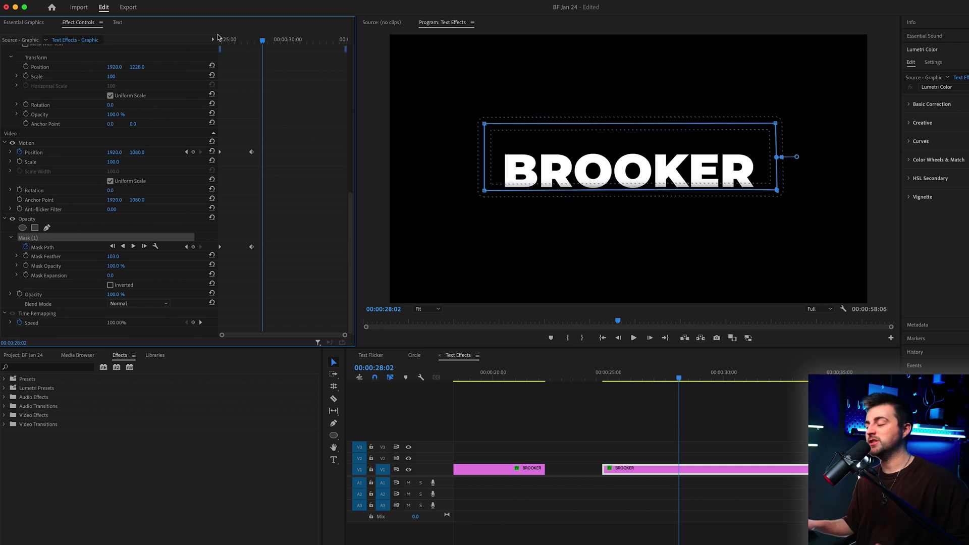
Move the final Position and Mask Path keyframes together much closer to the clip's start and play the faster reveal
left_click_drag(233, 121, 232, 248)
left_click_drag(241, 41, 170, 35)
key("space")
key("space")
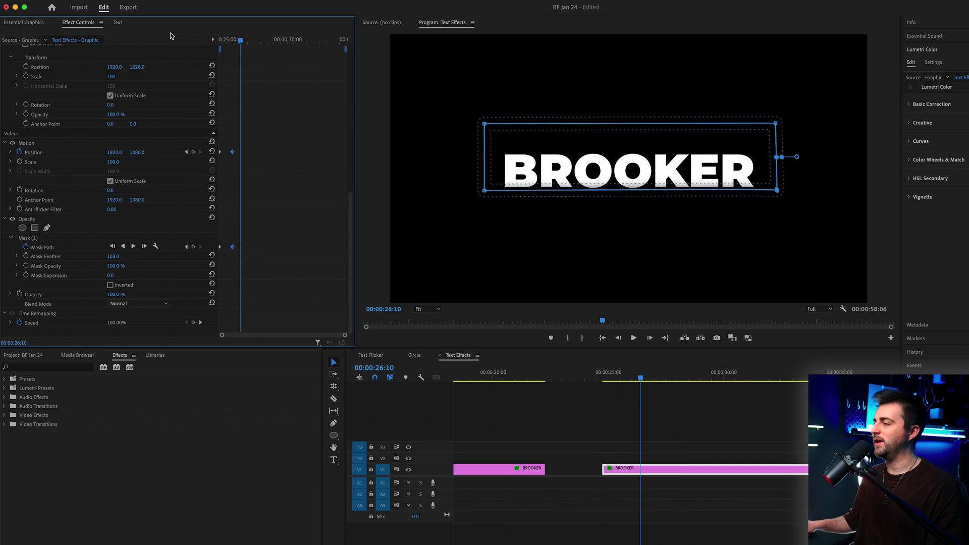
Shift the final Position and Mask Path keyframes together later in the clip to slow the reveal
left_click_drag(271, 134, 227, 230)
left_click_drag(227, 230, 227, 248)
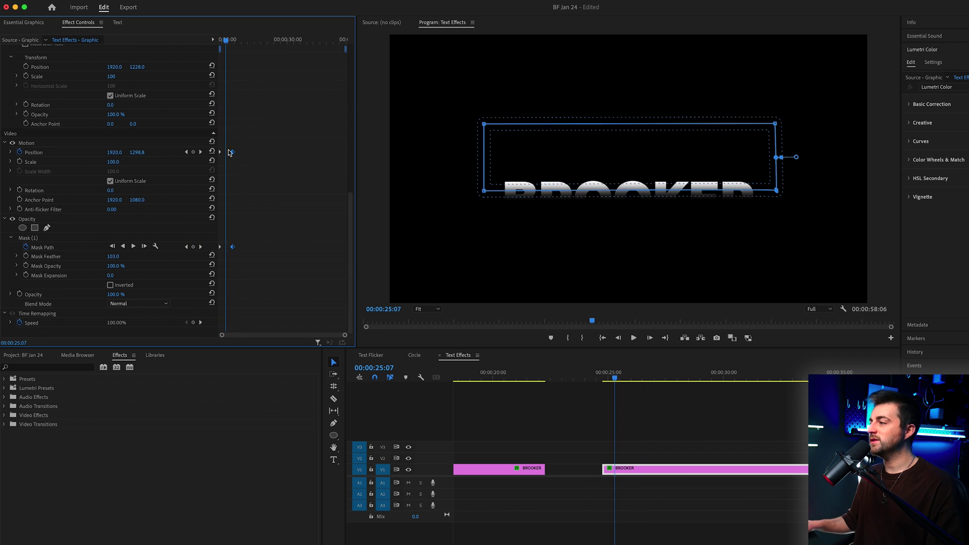
left_click_drag(233, 154, 247, 153)
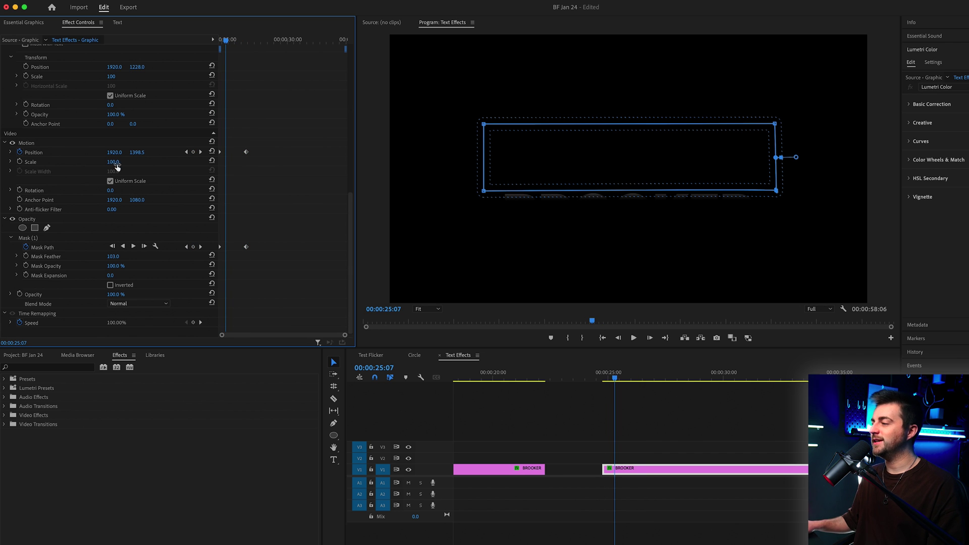
Apply Ease Out temporal interpolation to the first Position keyframe and Ease In to the last one
right_click(222, 155)
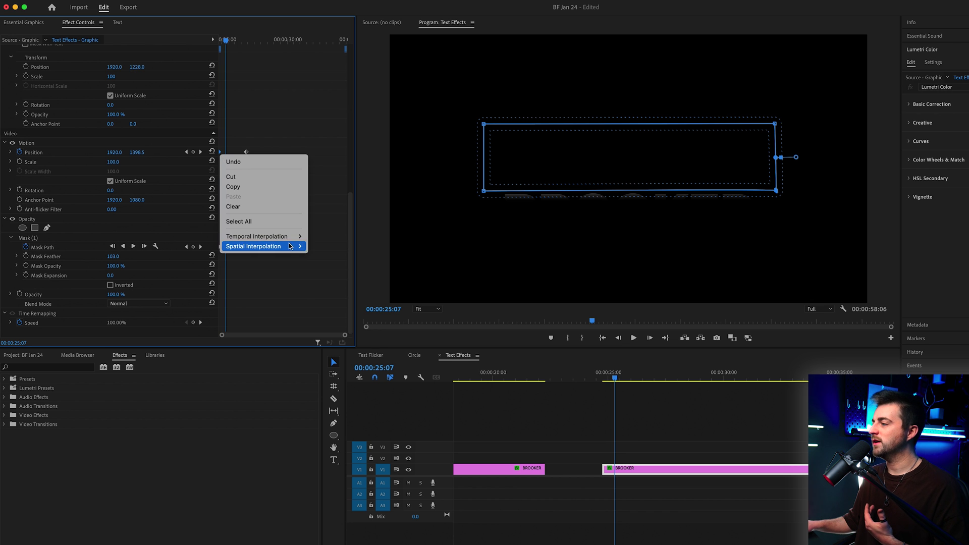
mouse_move(262, 236)
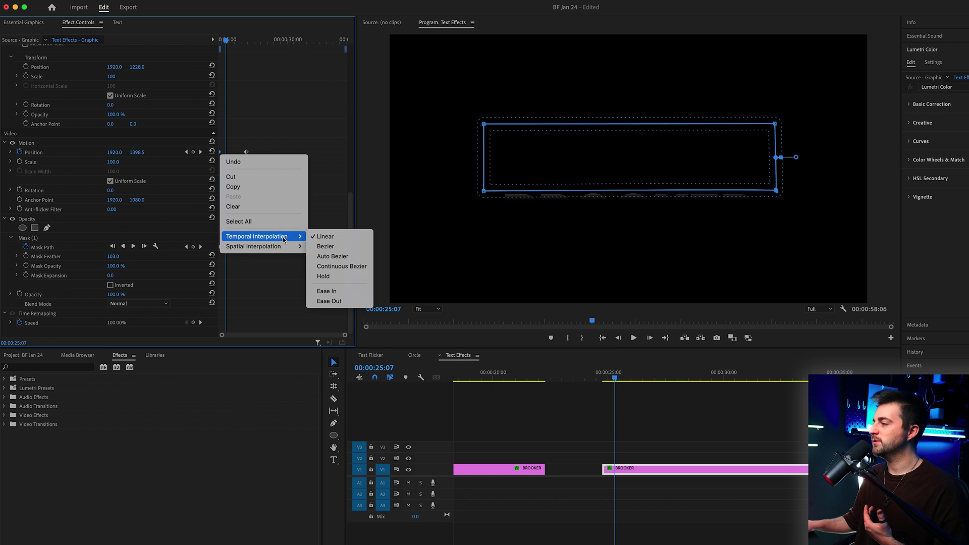
left_click(329, 301)
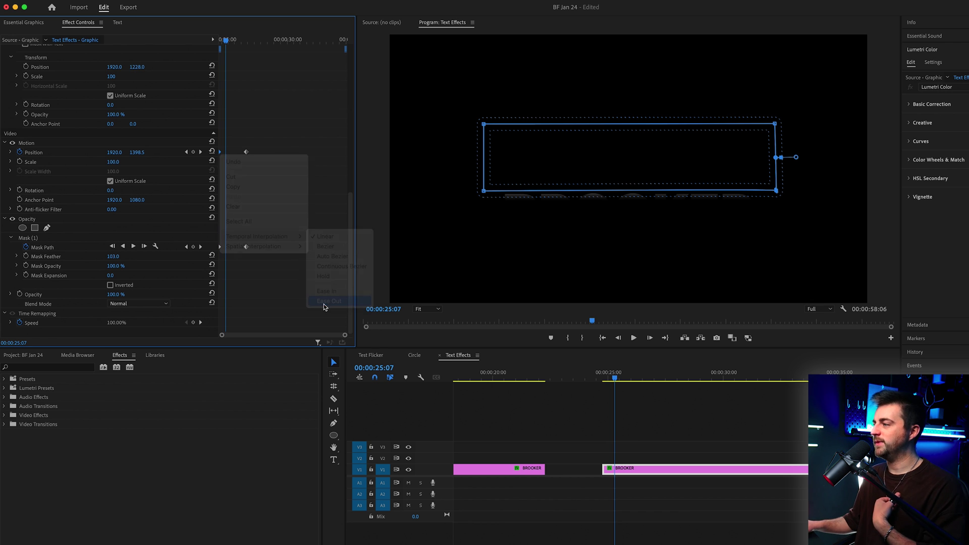
right_click(246, 152)
mouse_move(284, 236)
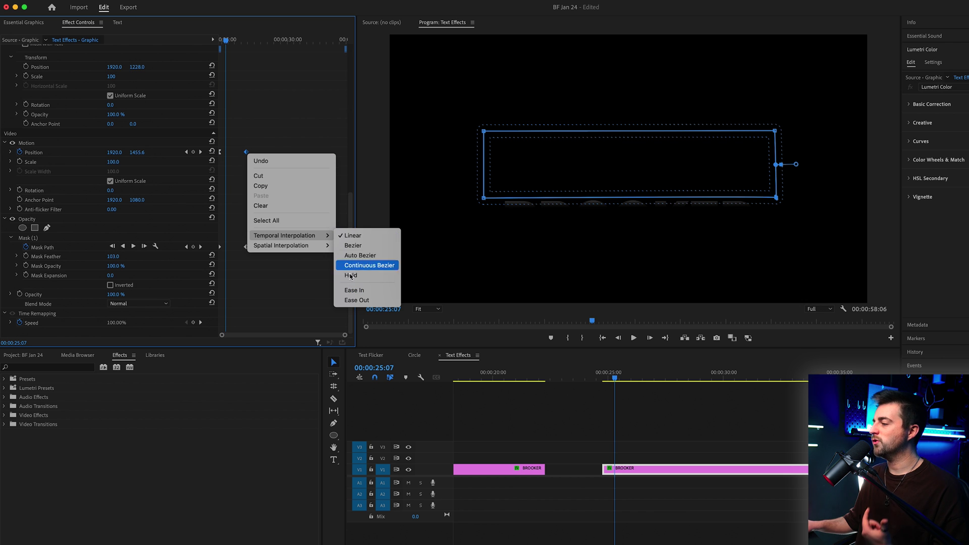
left_click(351, 276)
Play and scrub the eased reveal from the clip's start to check how the title and mask move together
key("Up")
key("space")
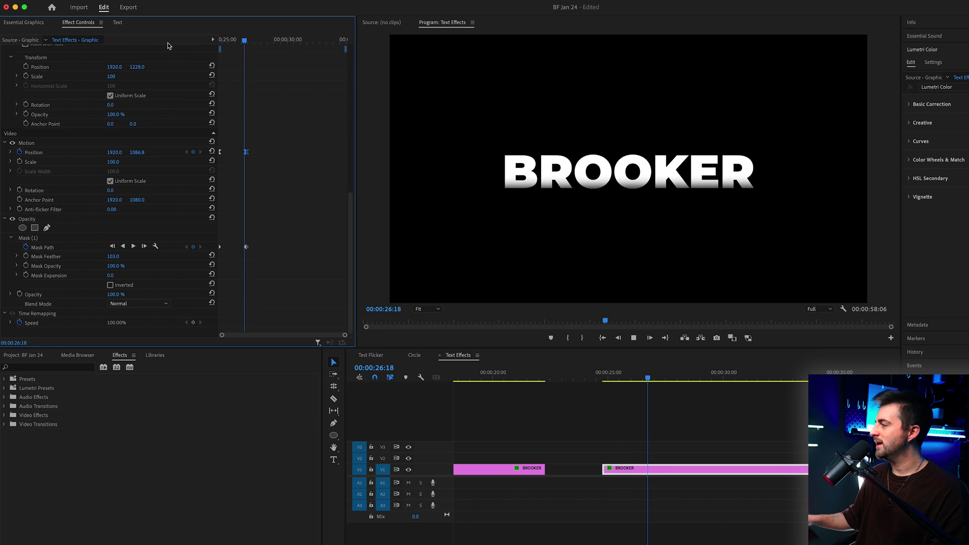
left_click(235, 41)
left_click_drag(236, 43, 231, 46)
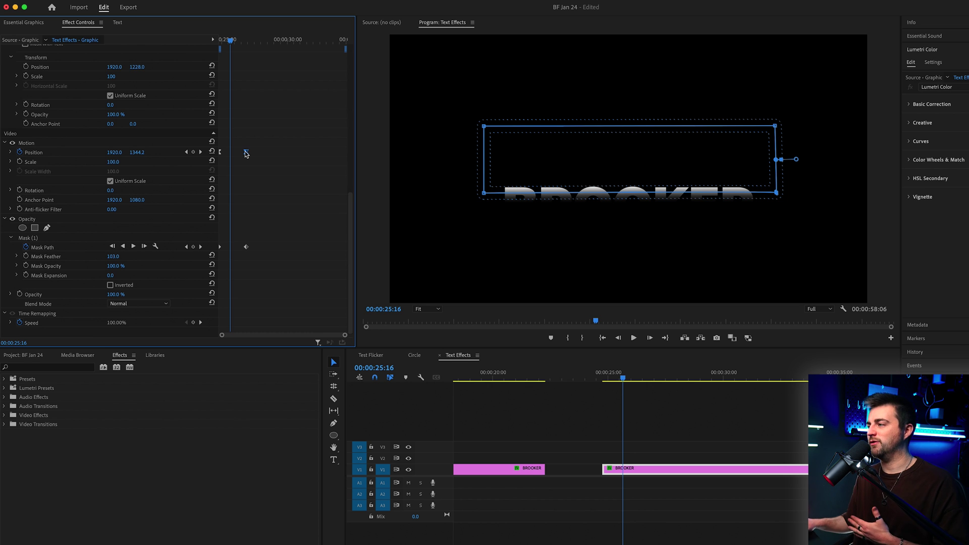
mouse_move(217, 40)
left_mouse_down()
mouse_move(242, 40)
mouse_move(213, 39)
left_mouse_up()
key("space")
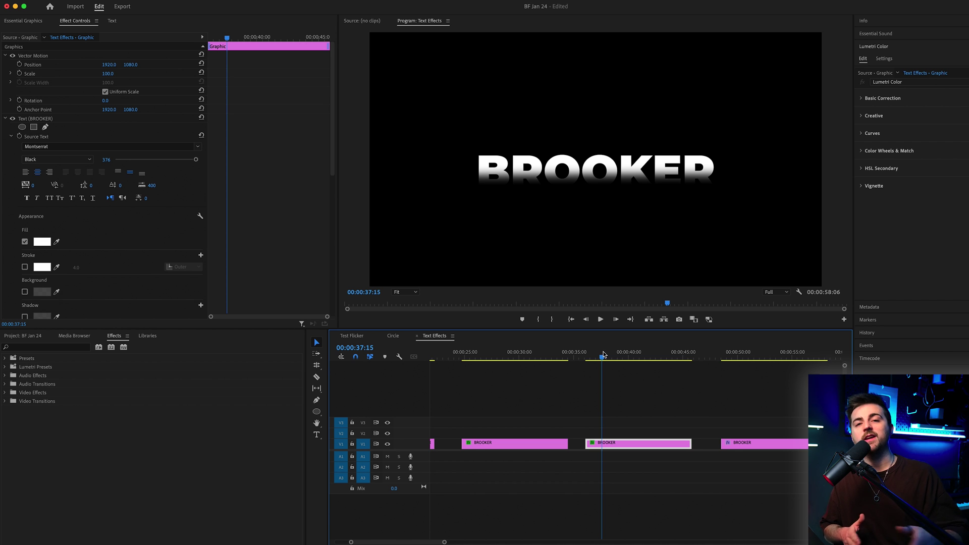
Play the rising reveal on the BROOKER clip that starts at 00:00:36:02
left_click_drag(594, 358, 594, 358)
key("space")
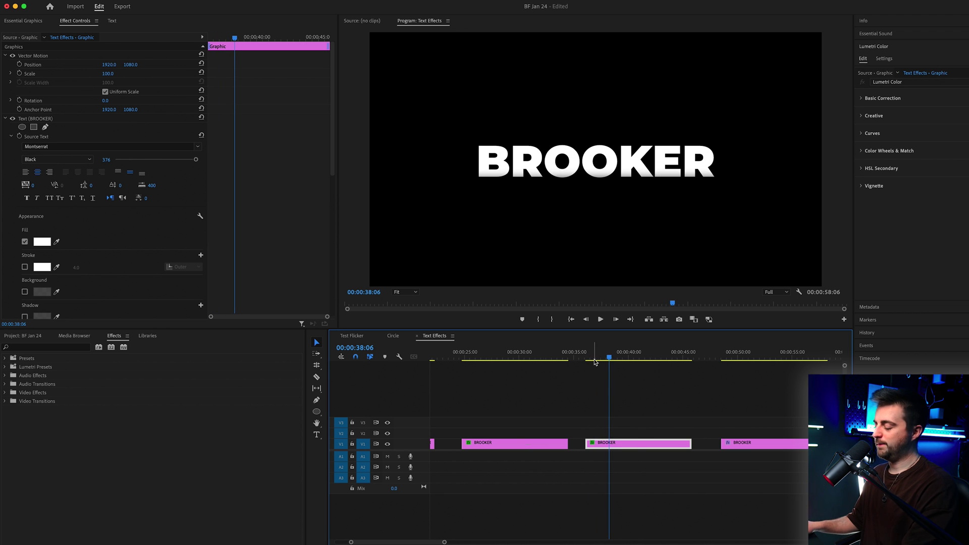
scroll(595, 361, "up", 2)
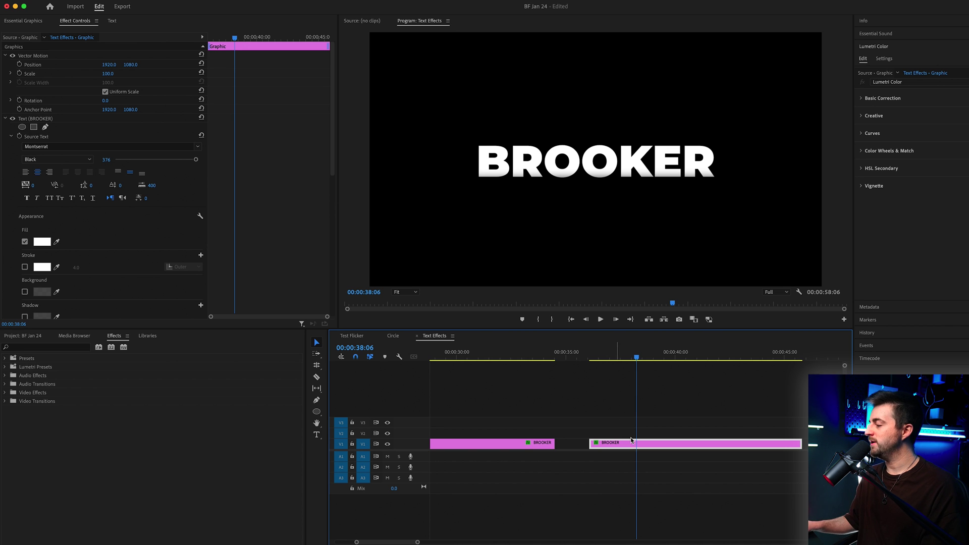
scroll(631, 440, "right", 3)
scroll(631, 439, "down", 2)
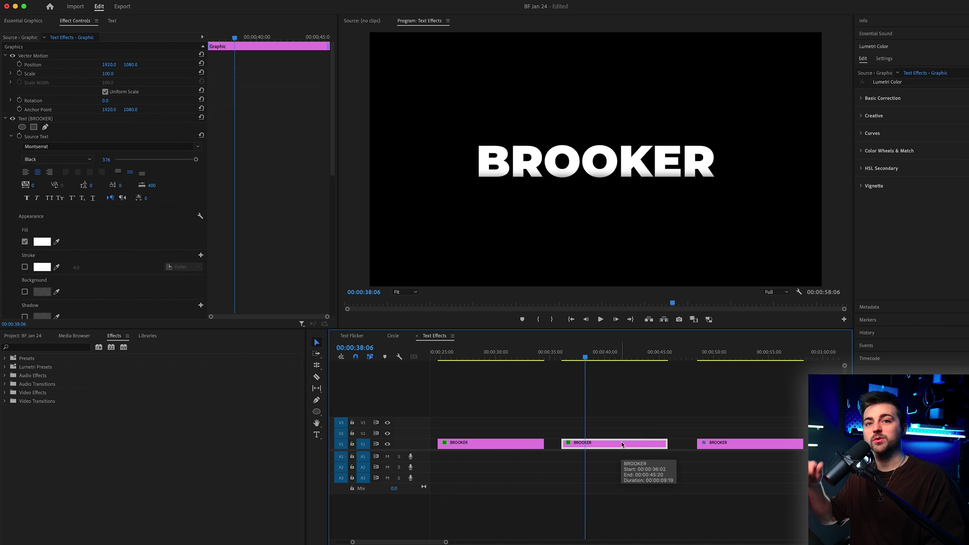
scroll(622, 444, "left", 2)
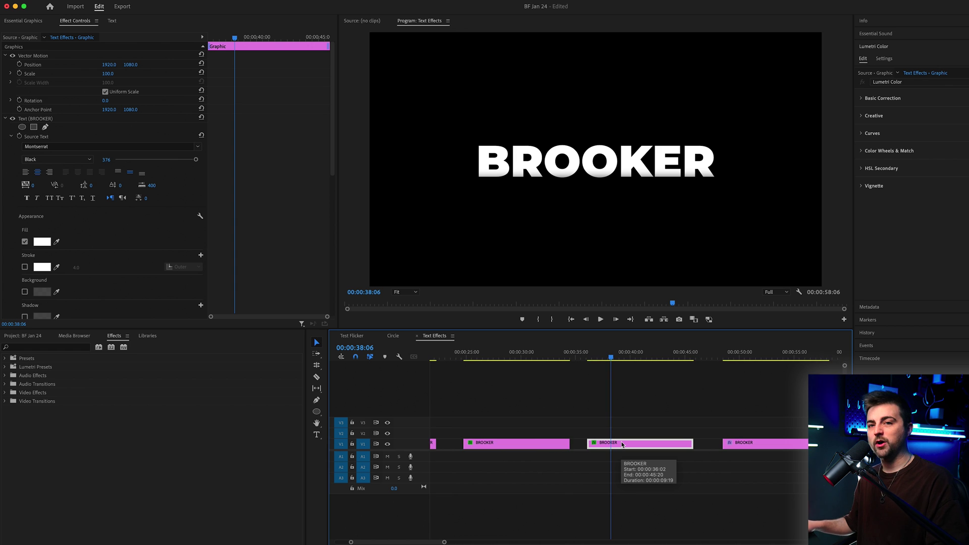
Duplicate the BROOKER clip at 00:00:36:02 onto track V2 directly above the original and select the copy
left_click_drag(614, 445, 614, 435)
key("=")
key("=")
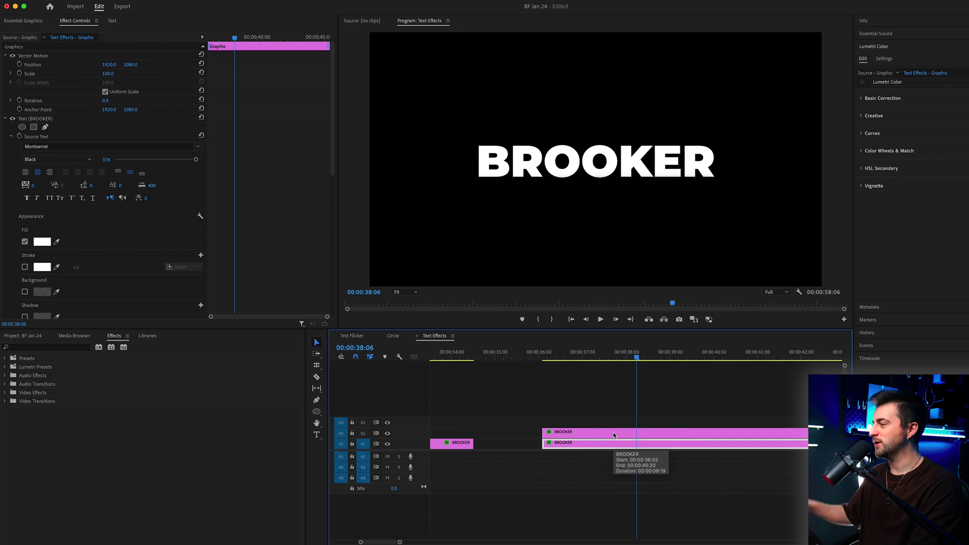
left_click(613, 435)
scroll(613, 435, "right", 4)
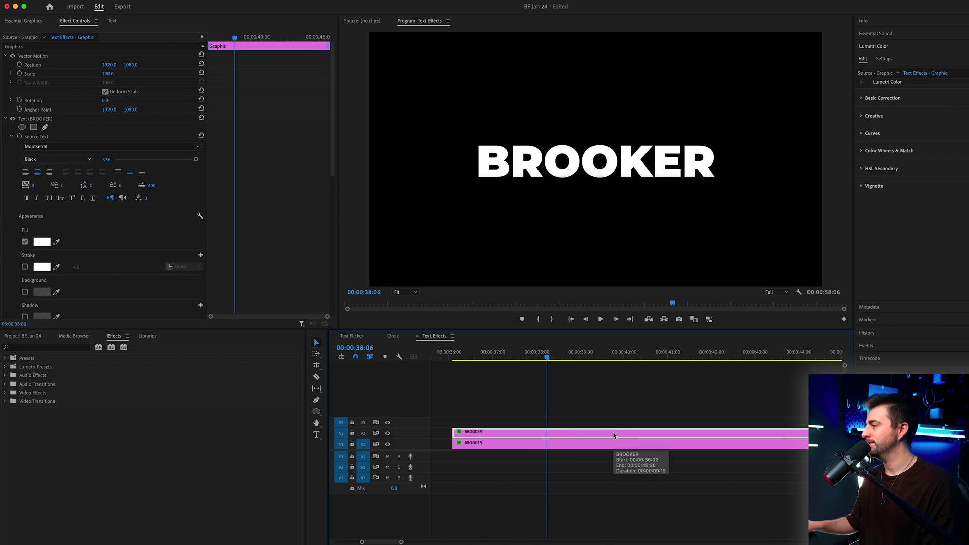
Find the Basic 3D effect and apply it to the BROOKER copy on track V2
left_click(493, 353)
left_click(32, 348)
type("basic")
left_click_drag(45, 452, 482, 437)
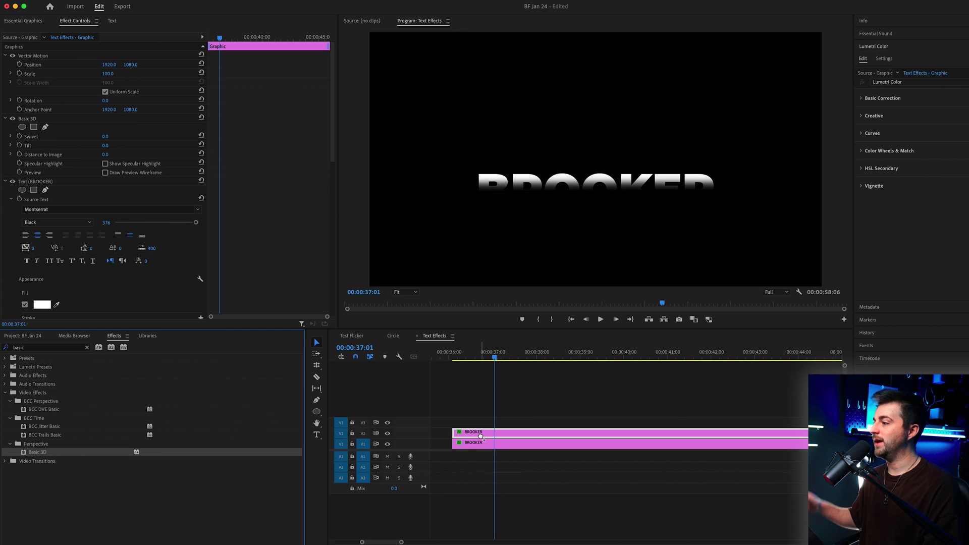
Set the Basic 3D Tilt of the V2 copy to 180° so the title flips vertically
scroll(282, 170, "down", 1)
left_click(35, 108)
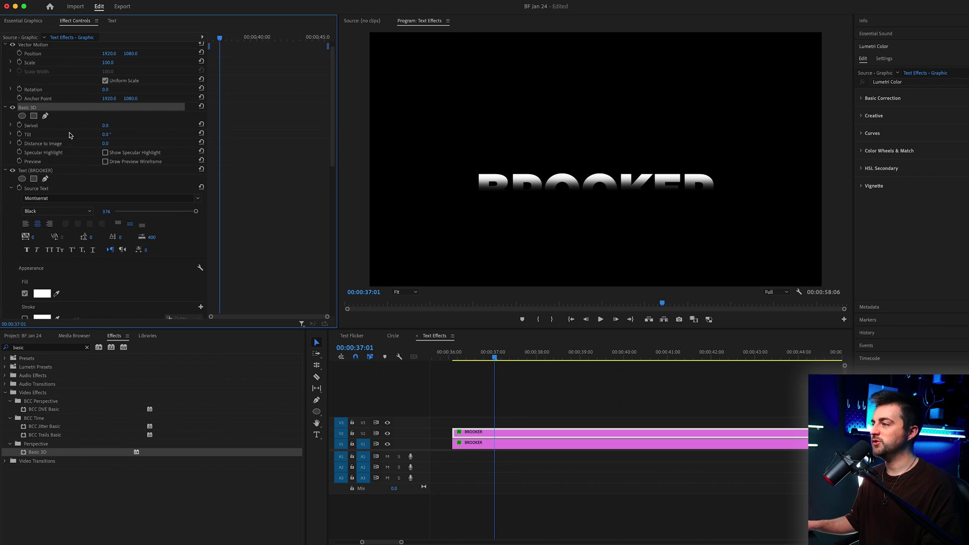
type("18")
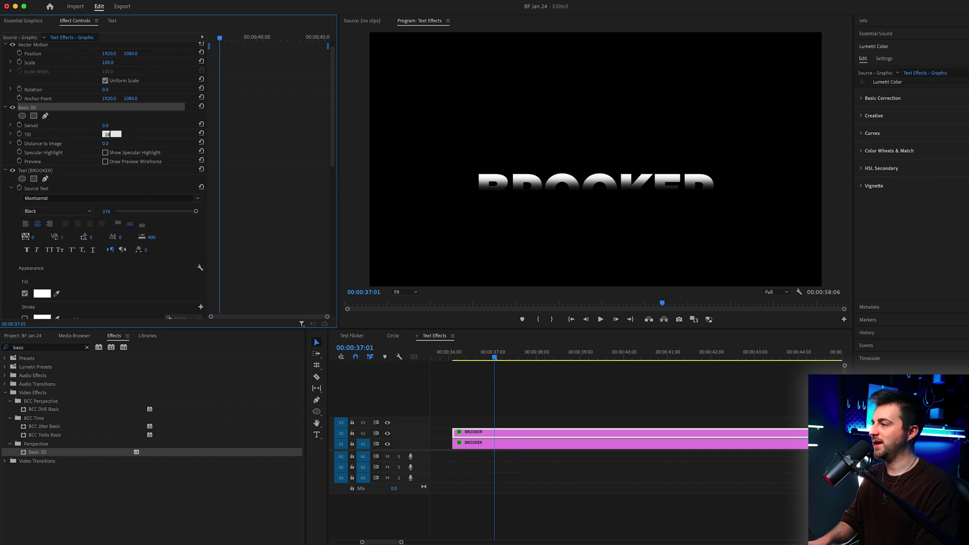
type("0")
key("Return")
Place the flipped copy beneath the original with Motion Anchor Point Y 797, Uniform Scale off and Scale Height 151
left_click_drag(510, 353, 632, 361)
left_click(569, 433)
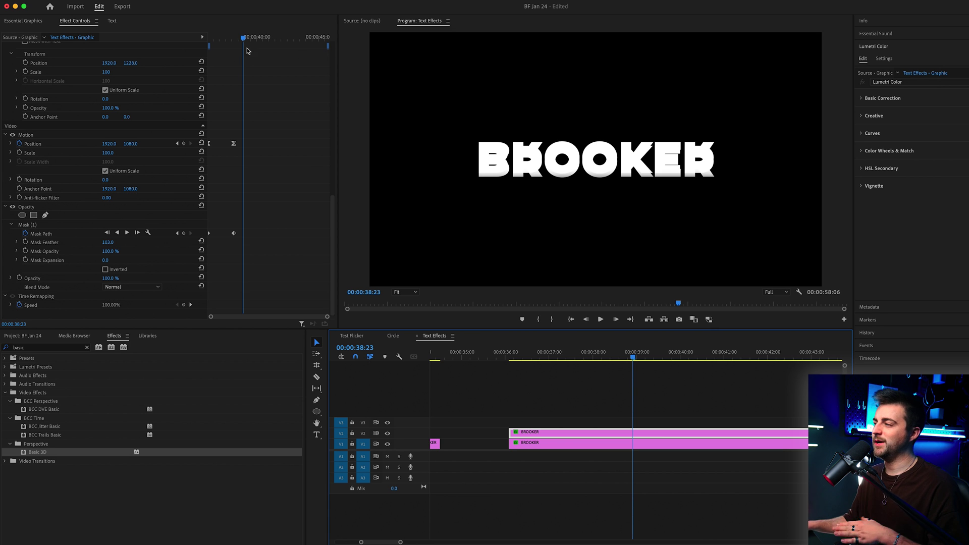
mouse_move(243, 39)
left_mouse_down()
mouse_move(223, 41)
mouse_move(232, 41)
left_mouse_up()
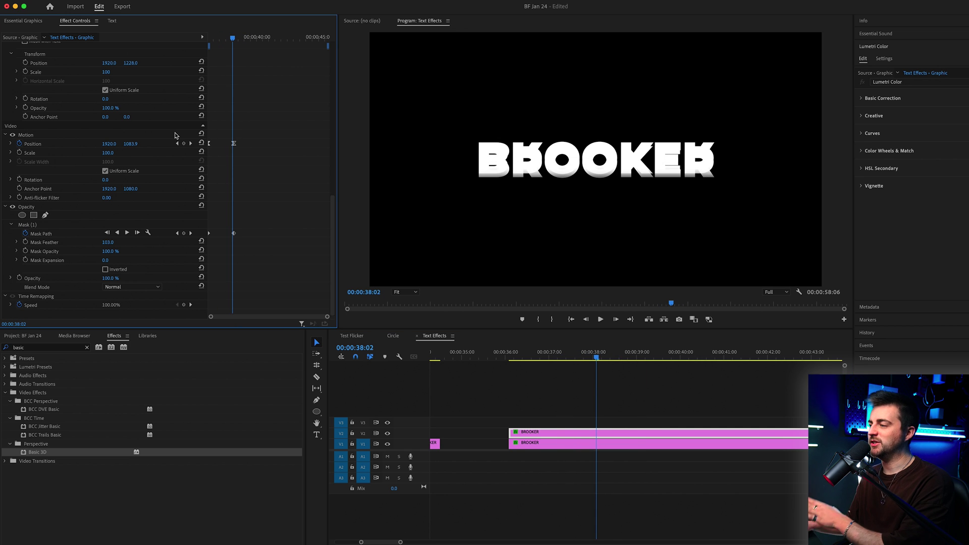
left_click_drag(130, 188, 95, 188)
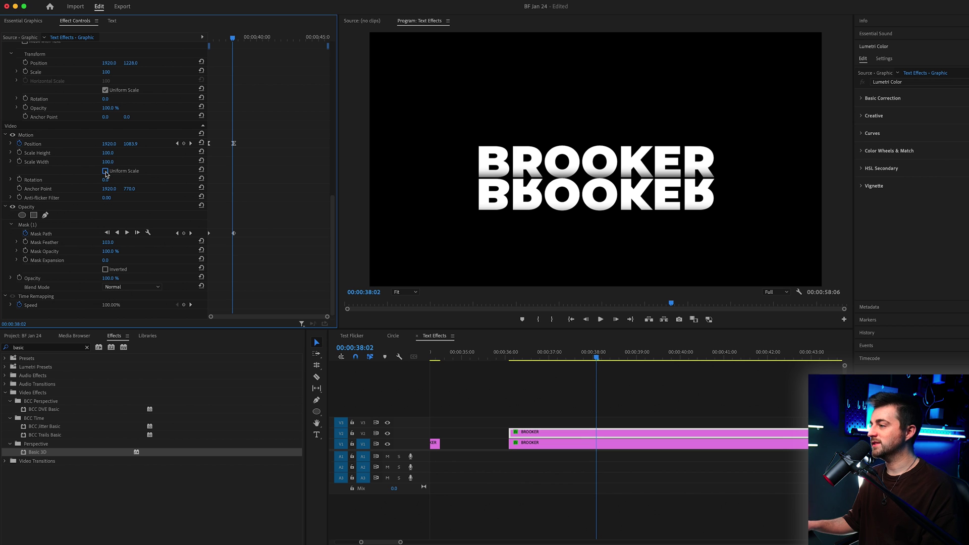
left_click_drag(112, 153, 132, 153)
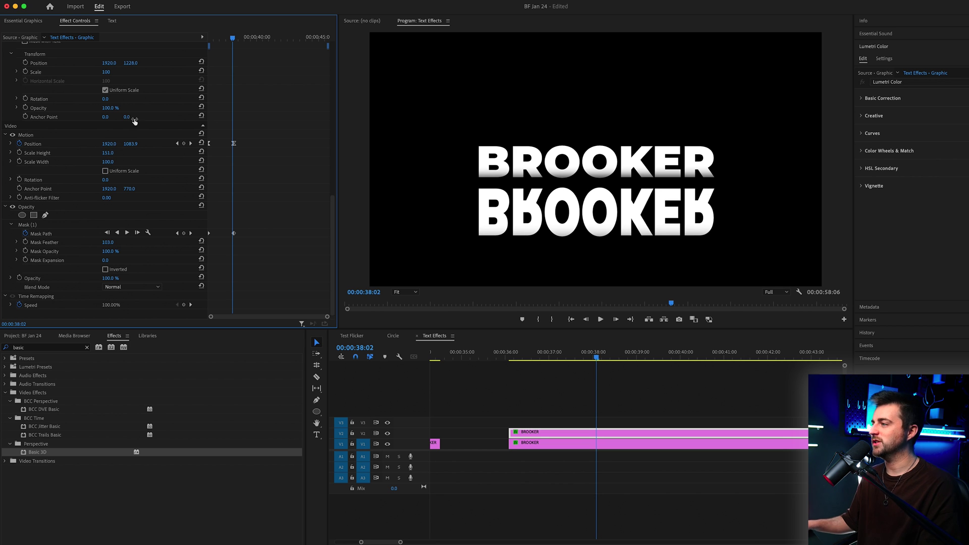
mouse_move(135, 191)
left_mouse_down()
mouse_move(125, 192)
mouse_move(148, 192)
left_mouse_up()
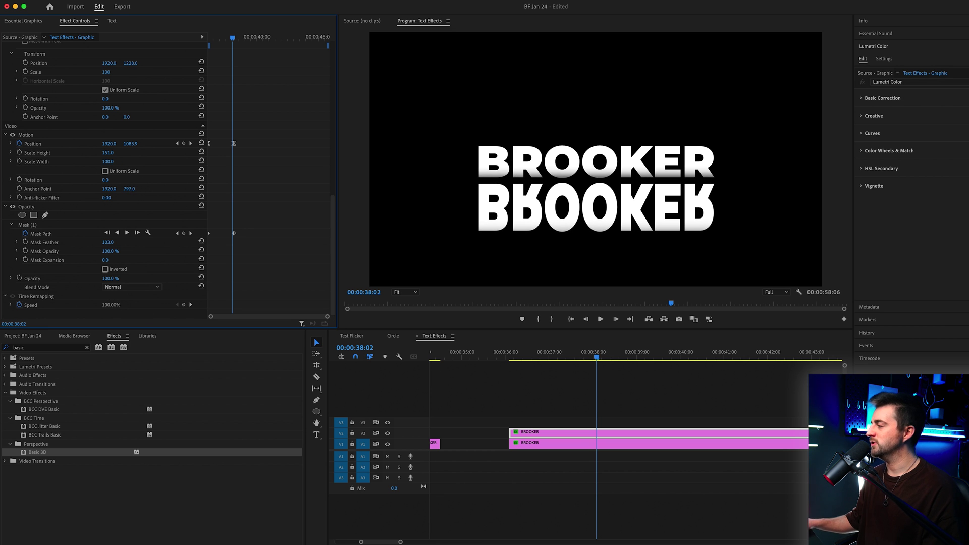
Play the reveal from the clips' start to check how the title and its reflection move
key("Up")
key("space")
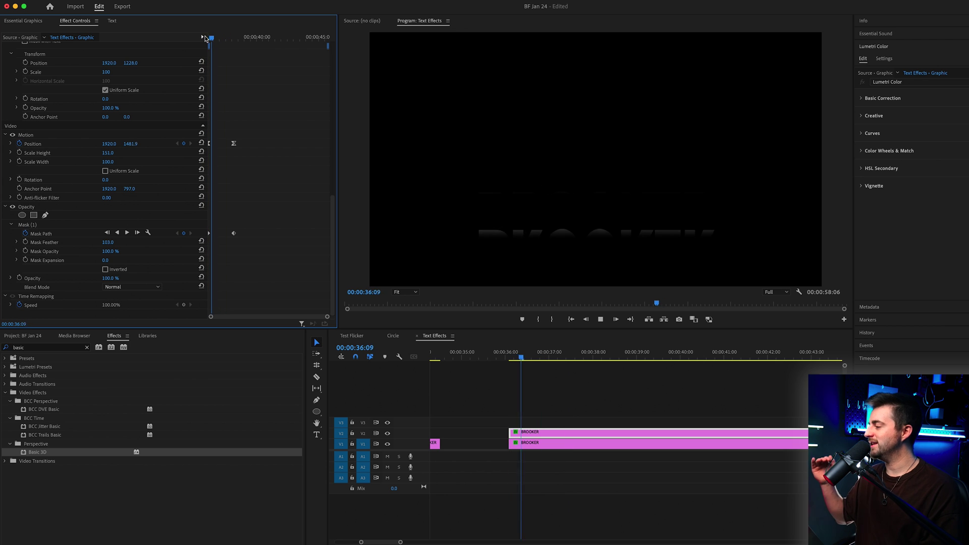
key("space")
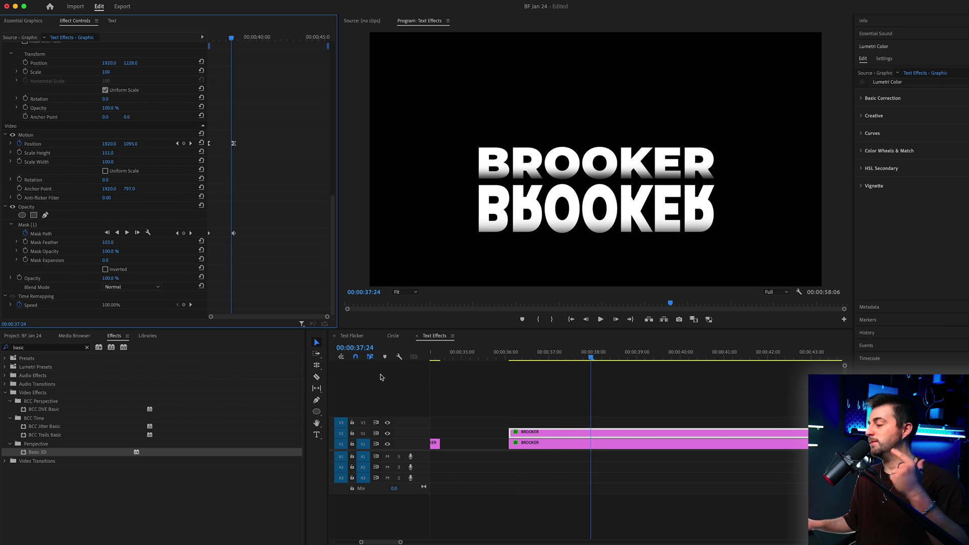
Move the V2 copy's opacity mask up into the upper part of the frame at the 00:00:36:02 keyframe
left_click(536, 435)
scroll(265, 209, "up", 10)
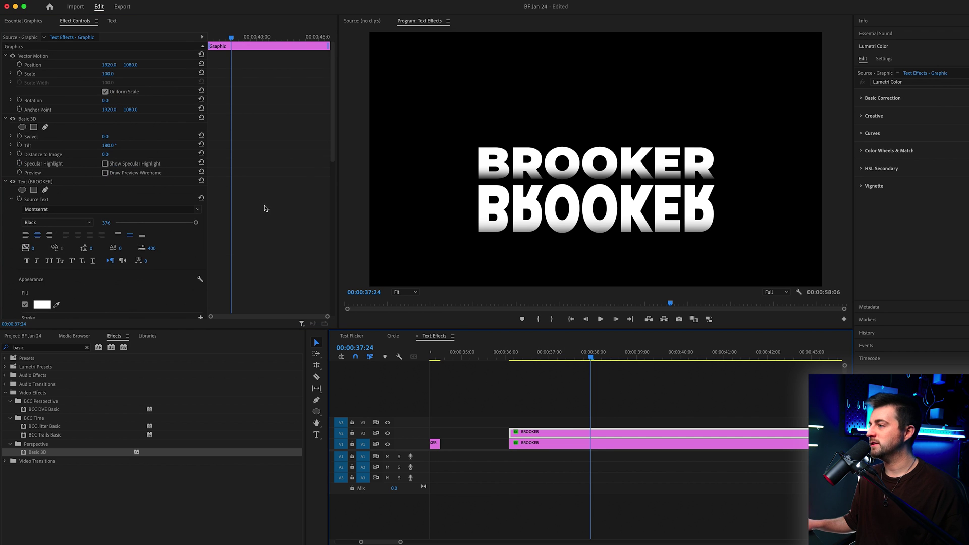
scroll(252, 178, "down", 8)
left_click(26, 240)
scroll(309, 257, "down", 5)
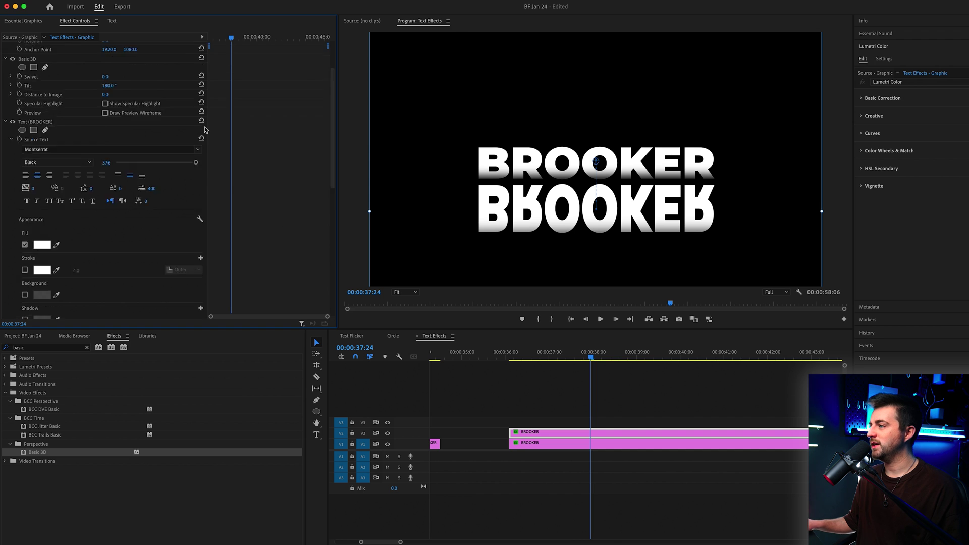
scroll(259, 52, "right", 2)
left_click_drag(235, 39, 196, 48)
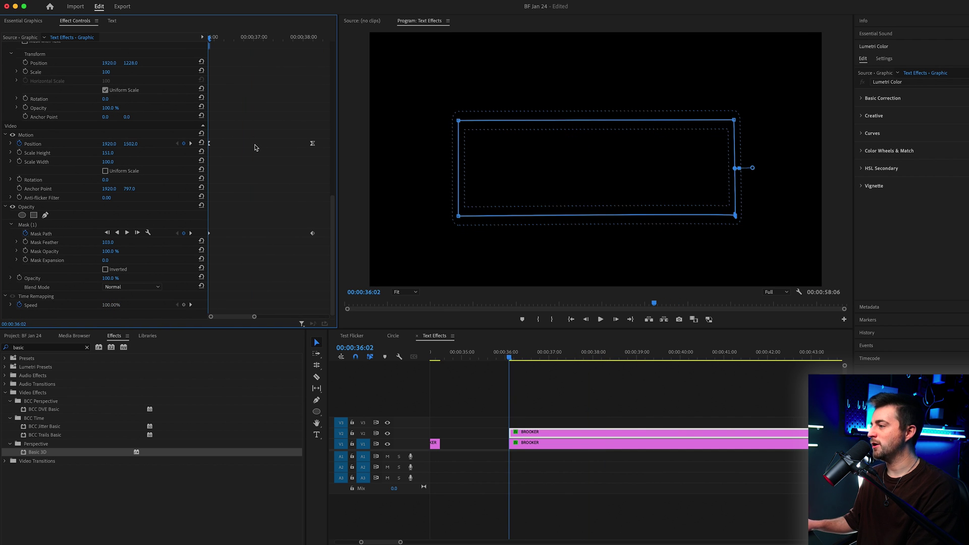
key("minus")
left_click_drag(587, 184, 594, 116)
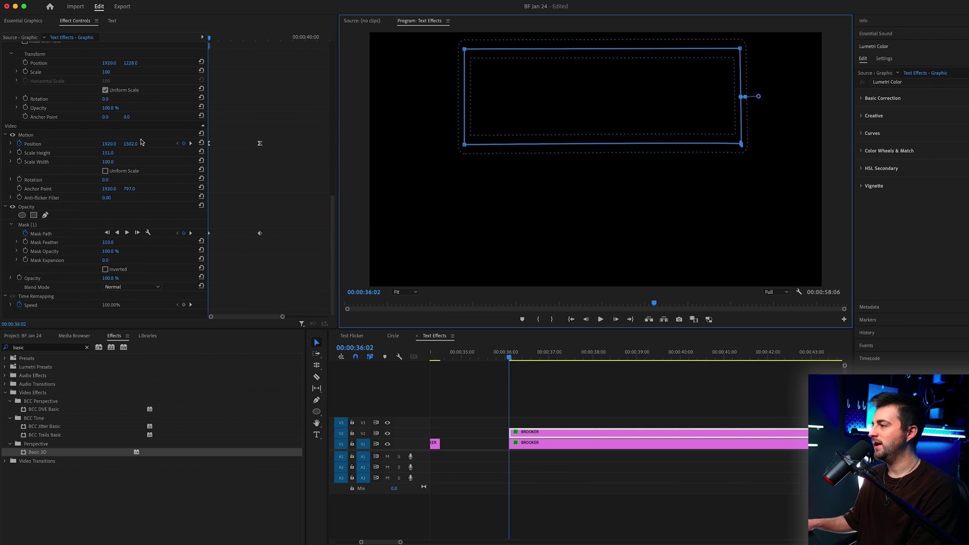
Decrease the copy's Motion Position Y at its first keyframe and scrub through the reveal to check it
left_click_drag(129, 144, 30, 144)
left_click_drag(509, 357, 610, 351)
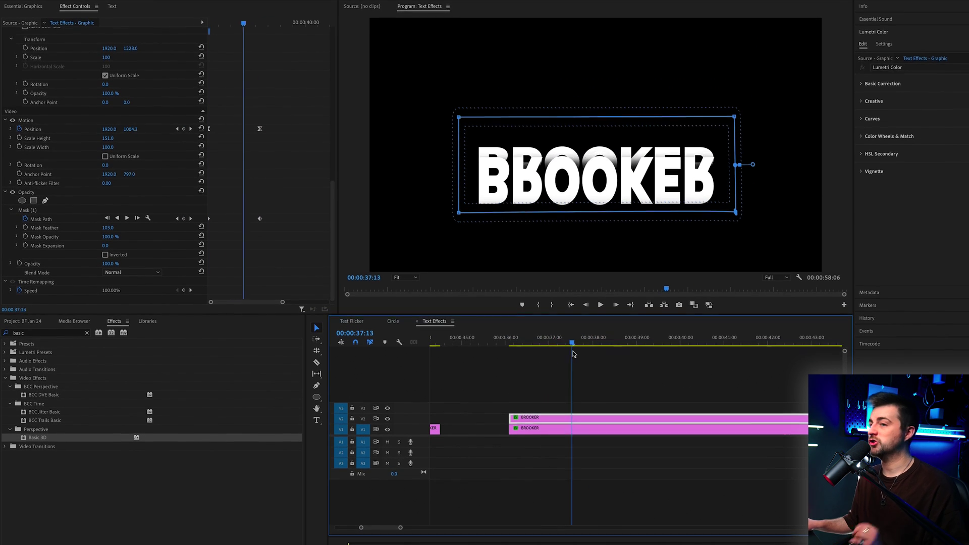
left_click(665, 375)
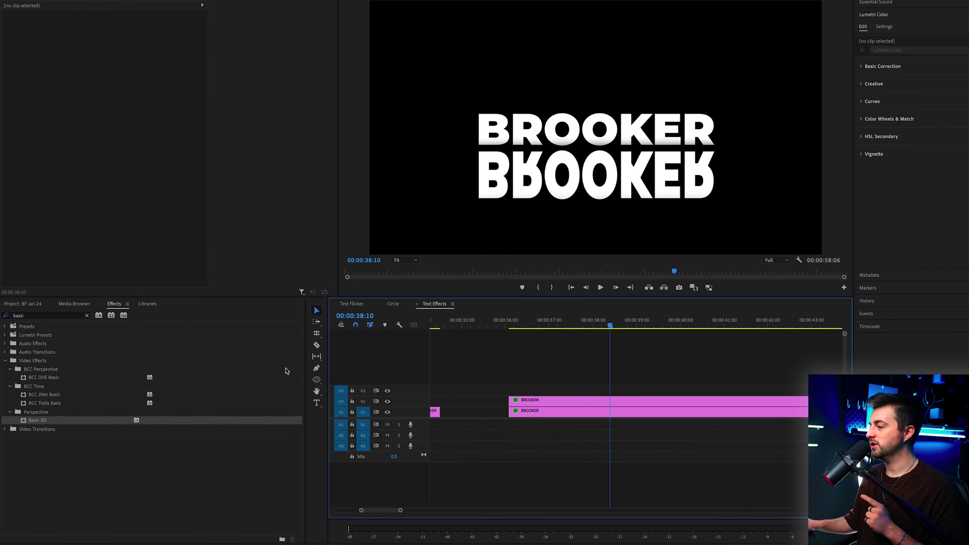
Create a Black Video item with default settings and place it on track V3, starting with the BROOKER clips at 00:00:36:02
left_click(27, 307)
left_click(280, 529)
left_click(300, 484)
left_click(596, 285)
left_click_drag(68, 367, 549, 387)
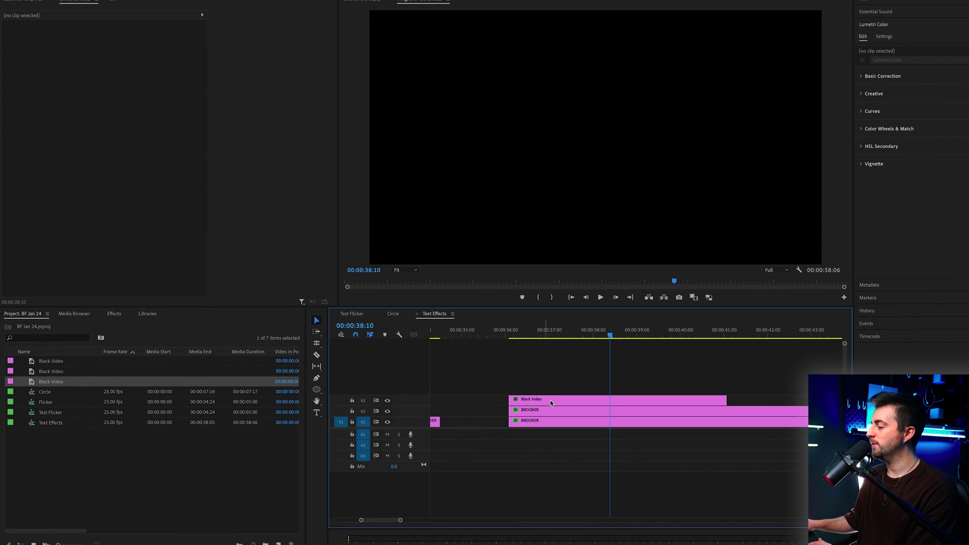
left_click(550, 401)
Apply the Tint effect to the Black Video clip and set its Map Black To color to bright yellow
left_click(114, 314)
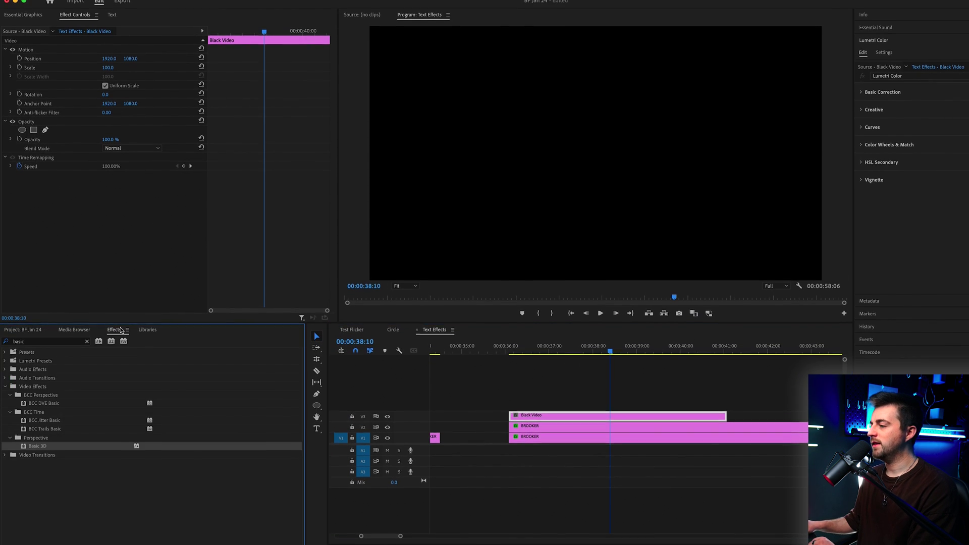
left_click(64, 340)
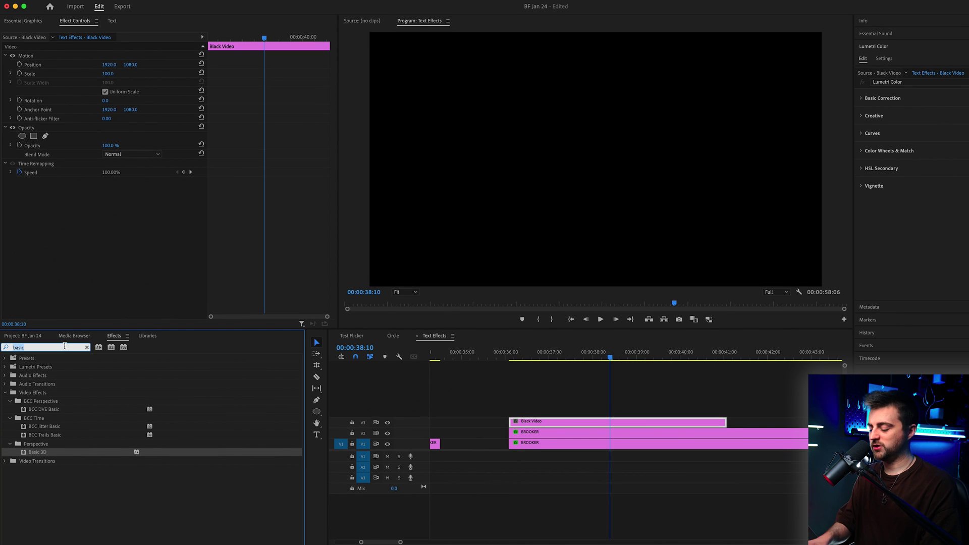
type("tint")
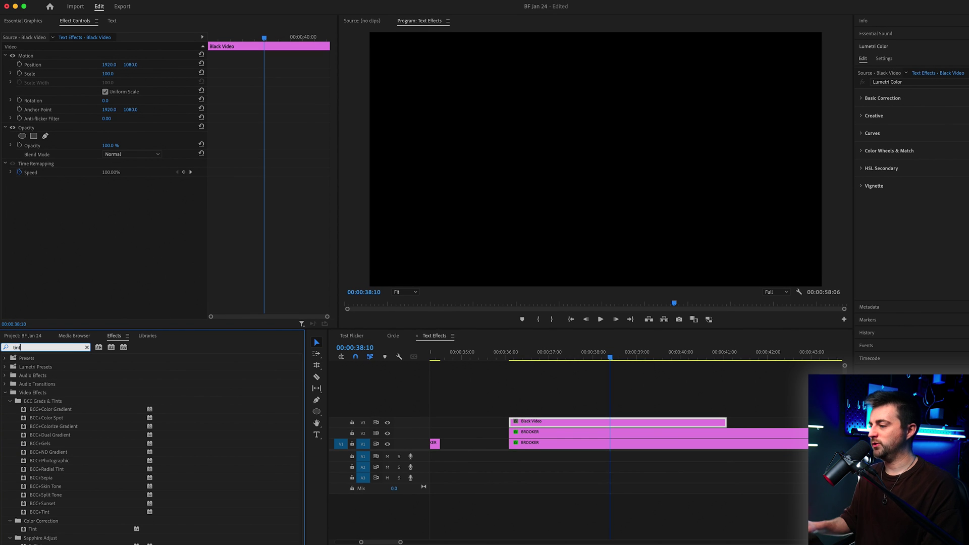
left_click_drag(33, 529, 95, 201)
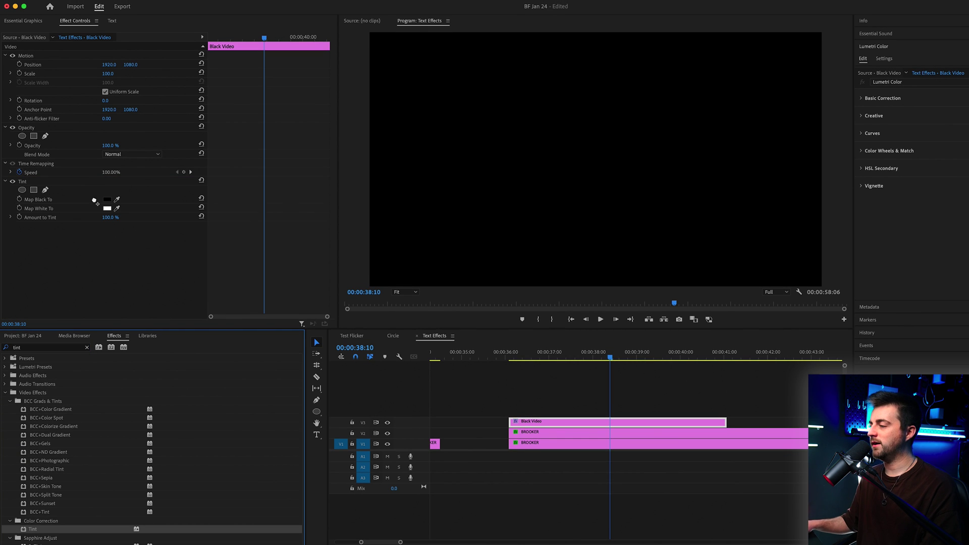
left_click(106, 200)
left_click_drag(568, 265, 562, 258)
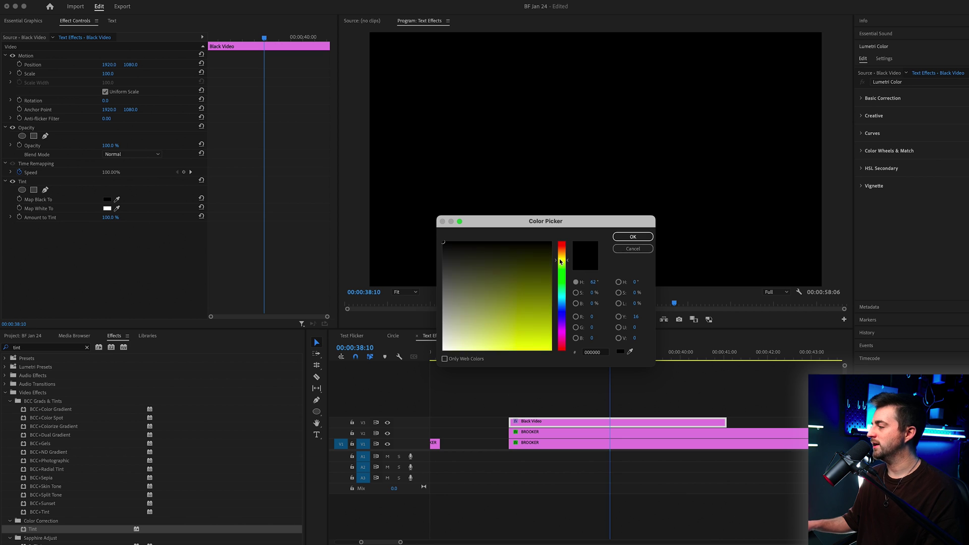
left_click(513, 352)
left_click(621, 237)
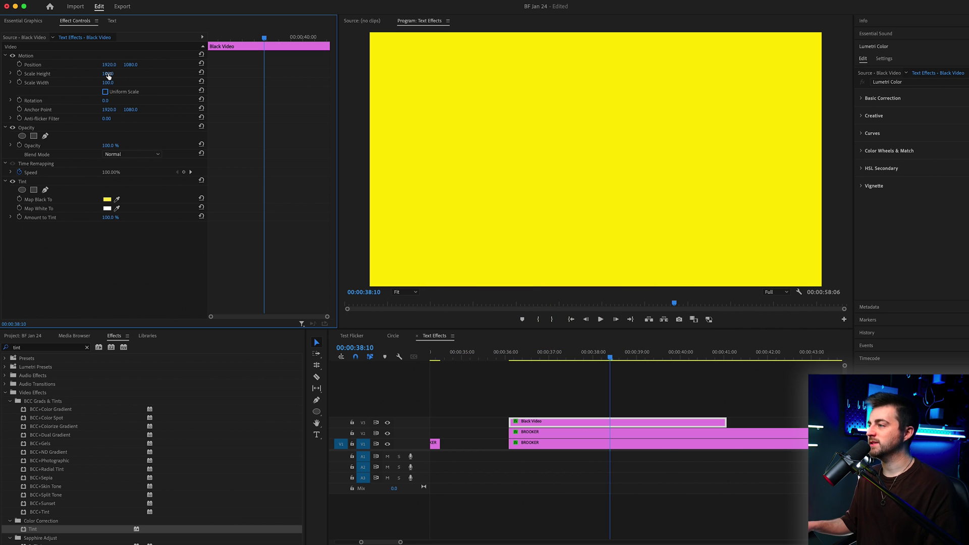
Turn the yellow Black Video into a thin divider between title and reflection with Scale Height 0.5 and Position Y 1258
type("0.5")
key("Return")
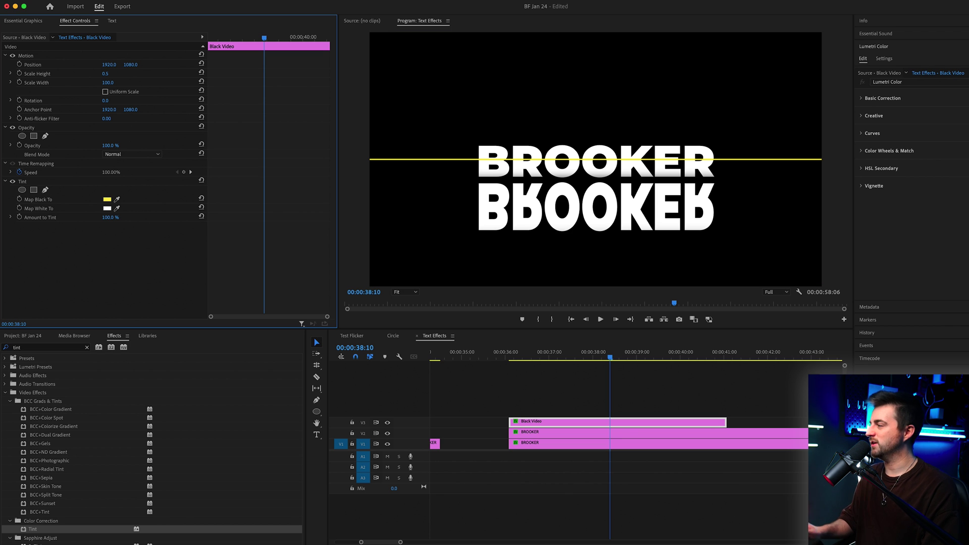
left_click_drag(130, 65, 209, 64)
left_click_drag(614, 358, 643, 358)
left_click_drag(127, 65, 137, 66)
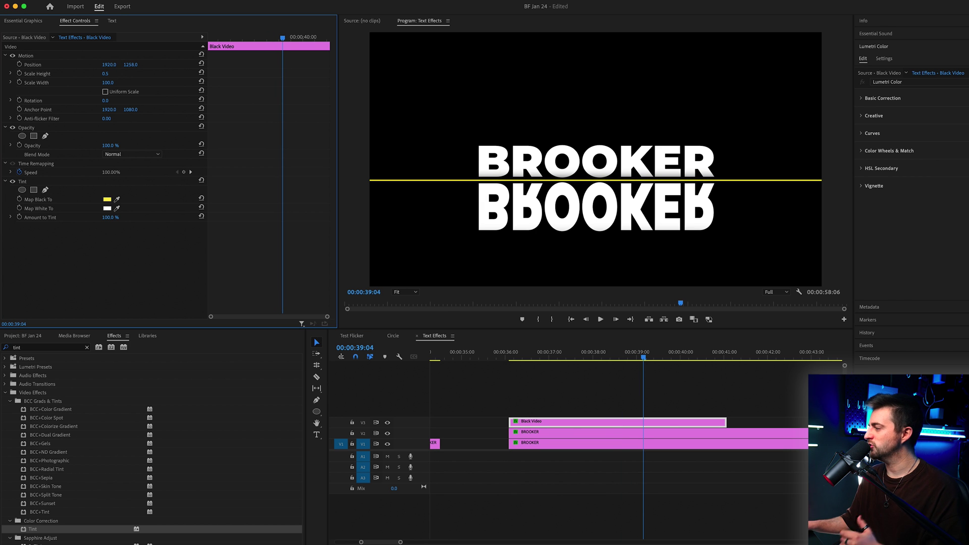
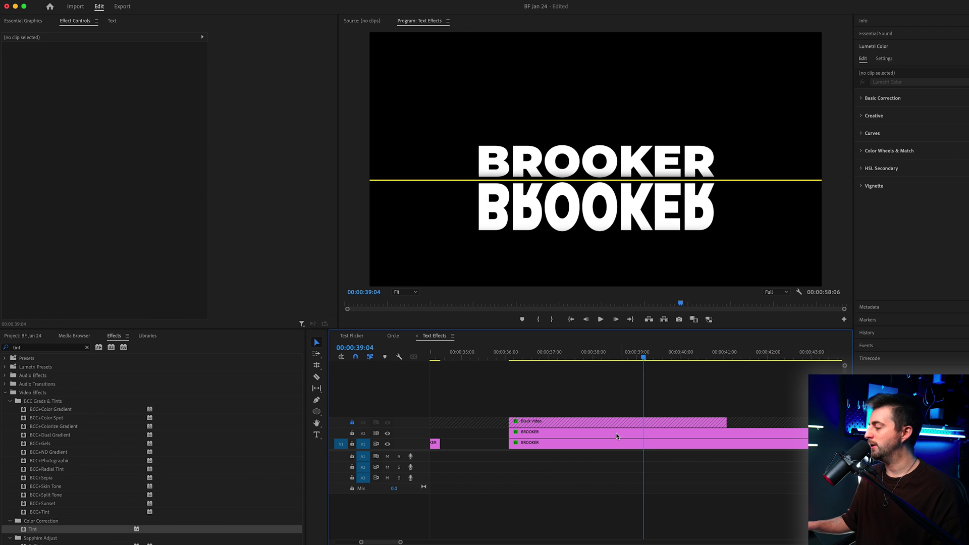
At 00:00:36:02, set the reflection copy's Motion Position Y to 620 and move its opacity mask below the yellow line
scroll(211, 177, "down", 10)
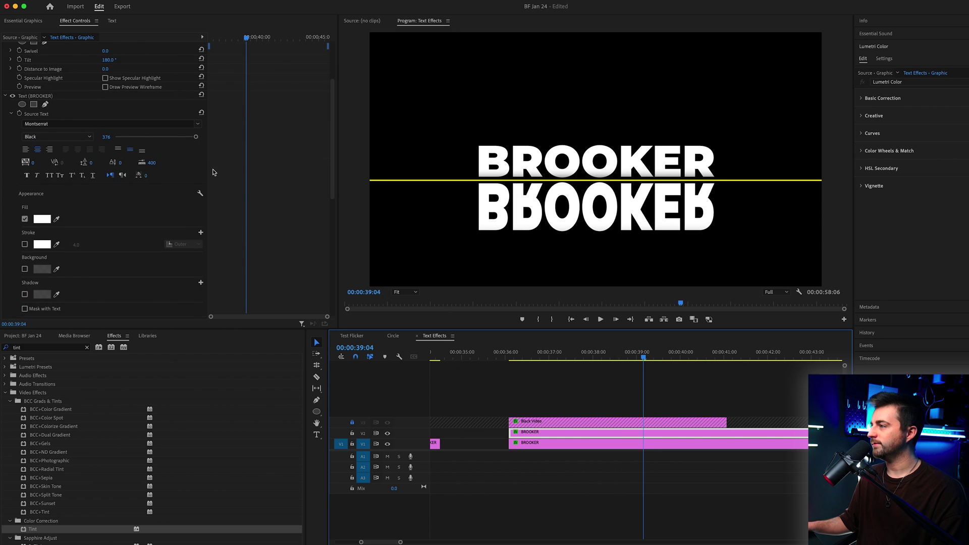
key("Up")
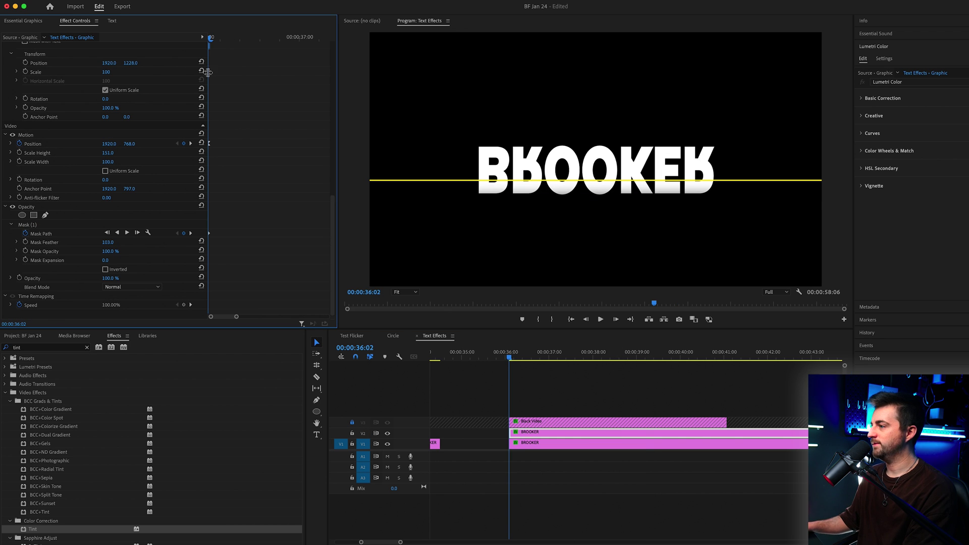
left_click_drag(130, 144, 85, 145)
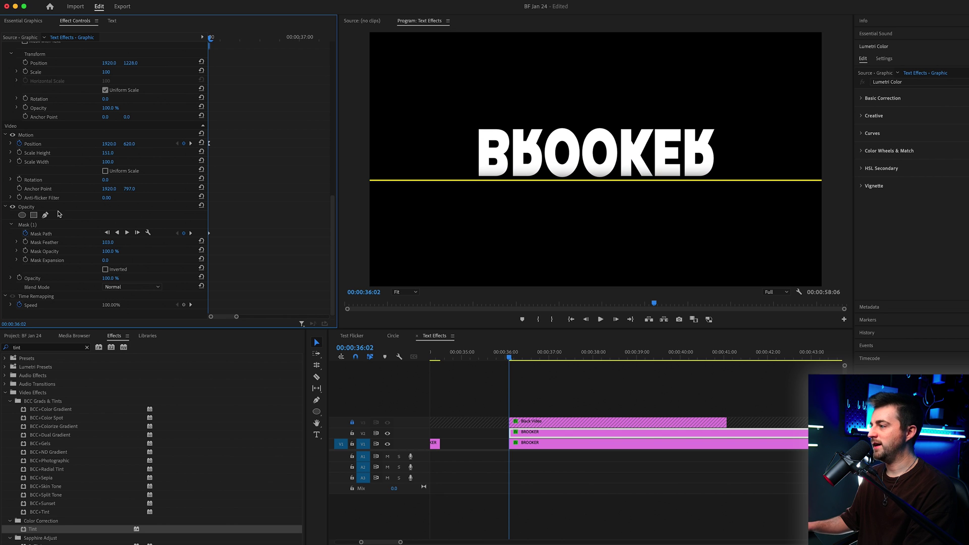
left_click(39, 226)
left_click_drag(681, 117, 683, 218)
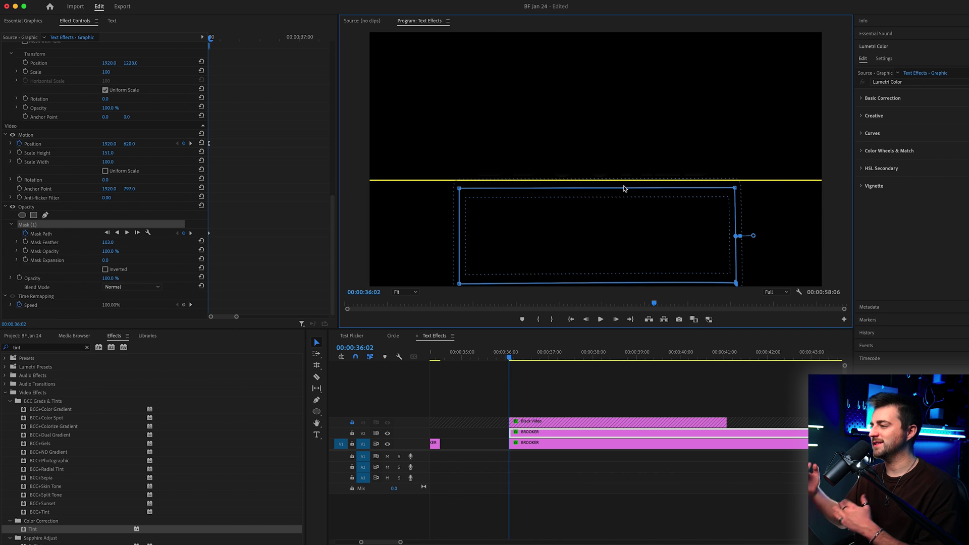
key("space")
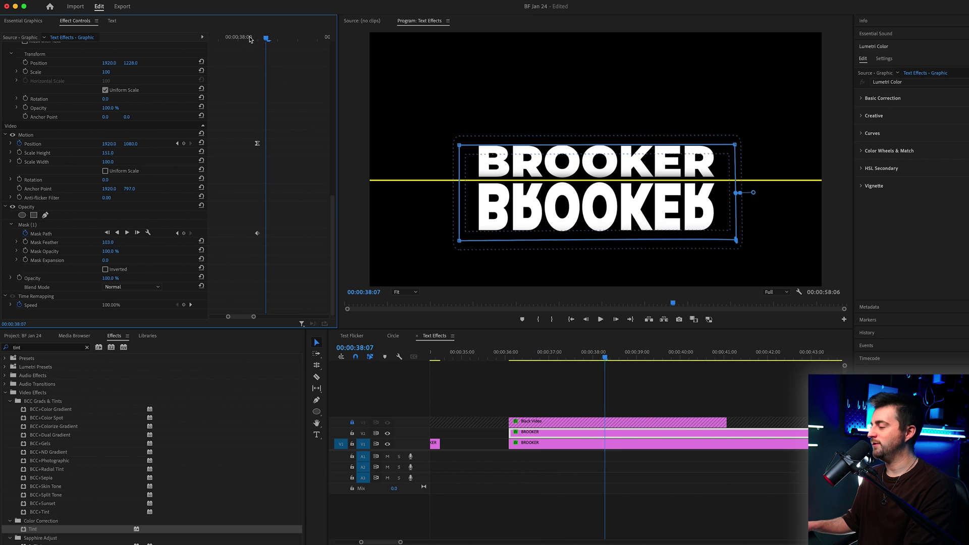
At the 00:00:38:05 keyframe, lower the reflection's mask until its upper edge meets the yellow line, and play back the reveal
left_click_drag(252, 41, 259, 41)
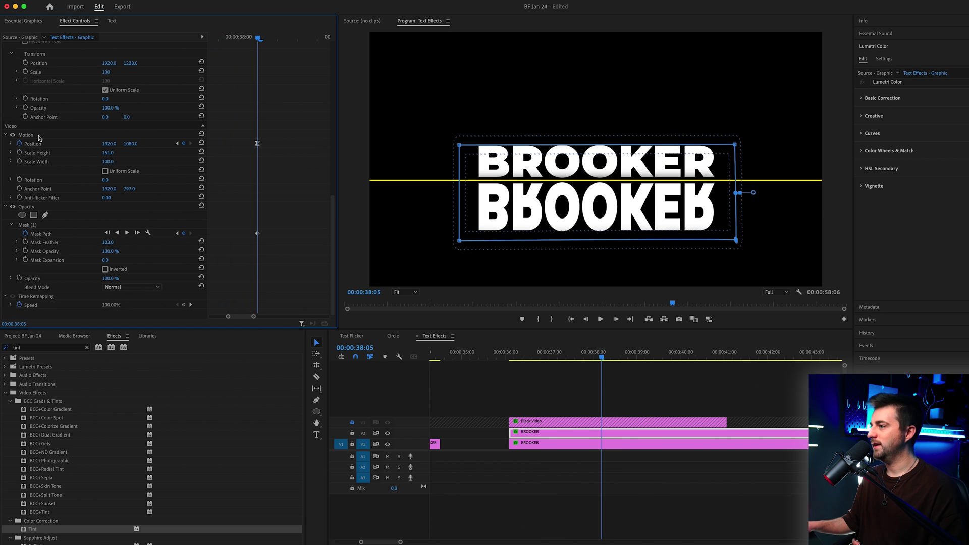
left_click(38, 137)
left_click(35, 225)
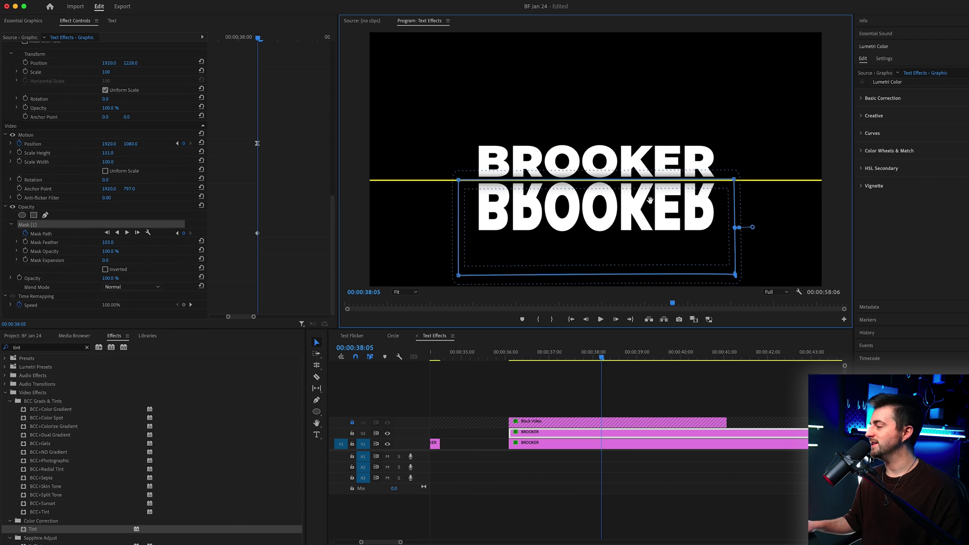
left_click_drag(244, 39, 104, 44)
key("space")
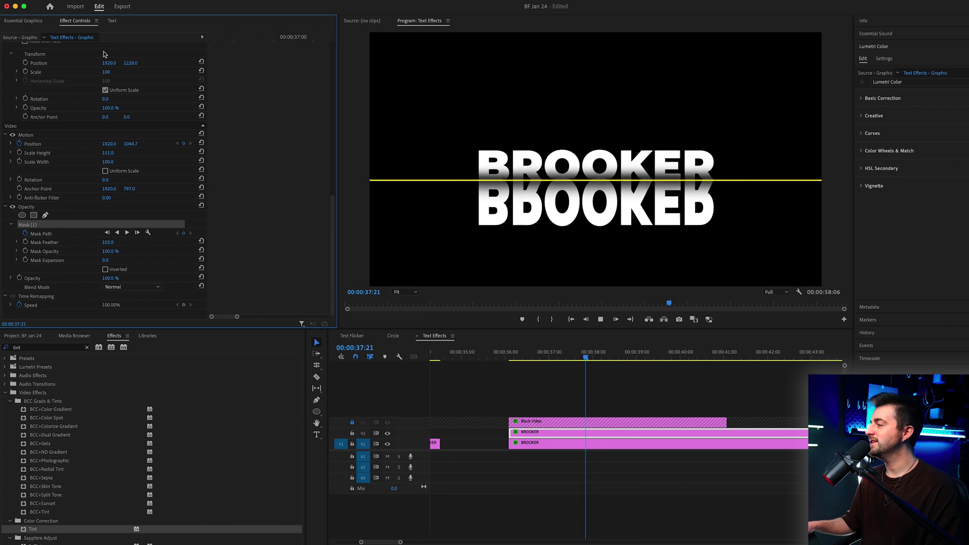
key("space")
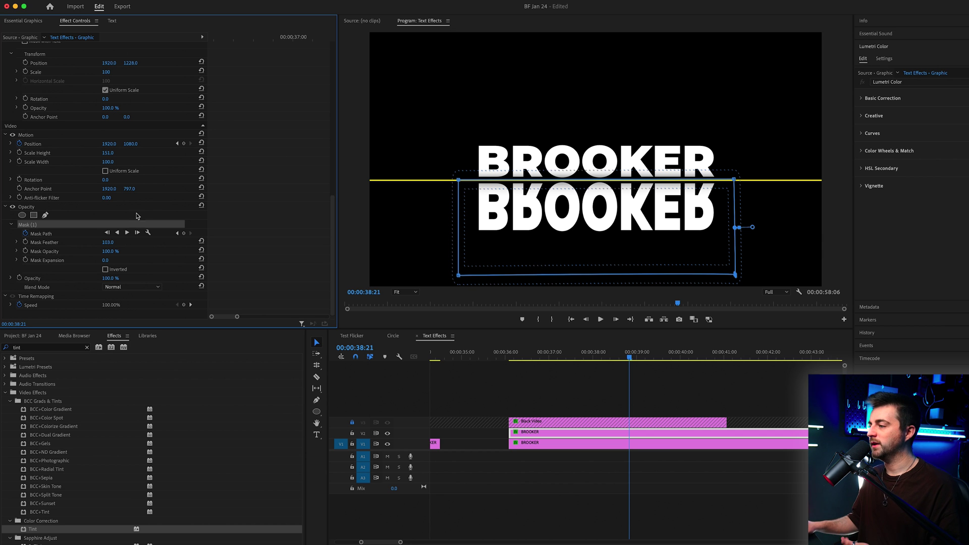
Set Mask Feather to 0 on both BROOKER clips and play the reveal from its start
left_click_drag(107, 242, 65, 245)
left_click(588, 445)
left_click_drag(107, 244, 55, 245)
left_click(509, 356)
key("space")
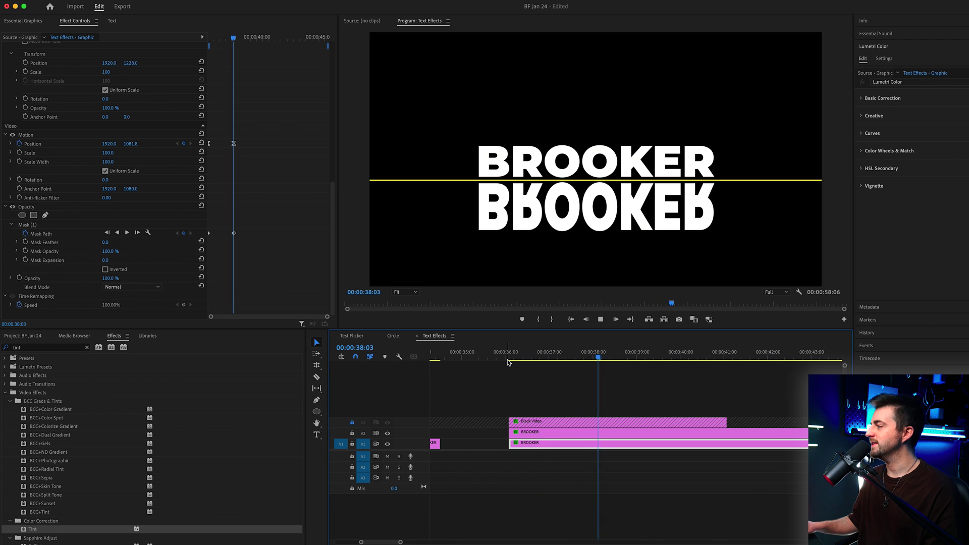
key("space")
Unlock track V3 and delete the yellow Black Video divider clip
left_click(450, 419)
left_click(521, 422)
key("Delete")
Play the reveal without the divider and lower the mirrored BROOKER copy's Opacity to 13%
left_click(504, 356)
key("space")
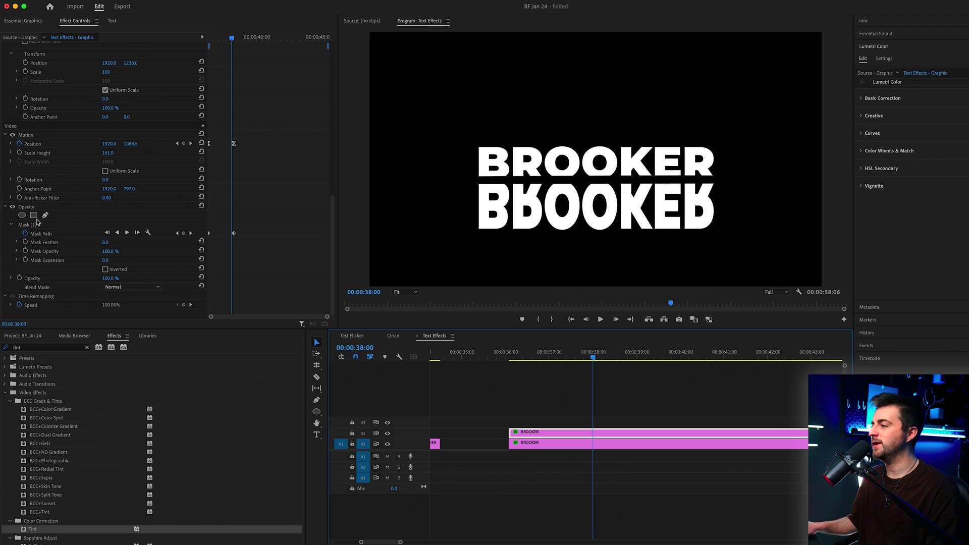
left_click(32, 208)
left_click_drag(105, 280, 66, 280)
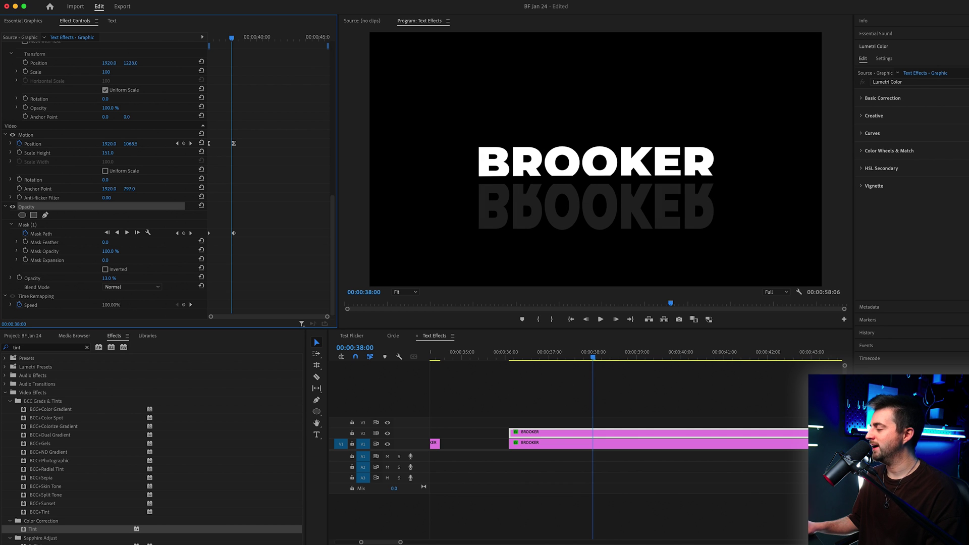
Find the Gaussian Blur effect by searching for "blur" and apply it to the mirrored BROOKER clip on V2
double_click(20, 347)
type("blur")
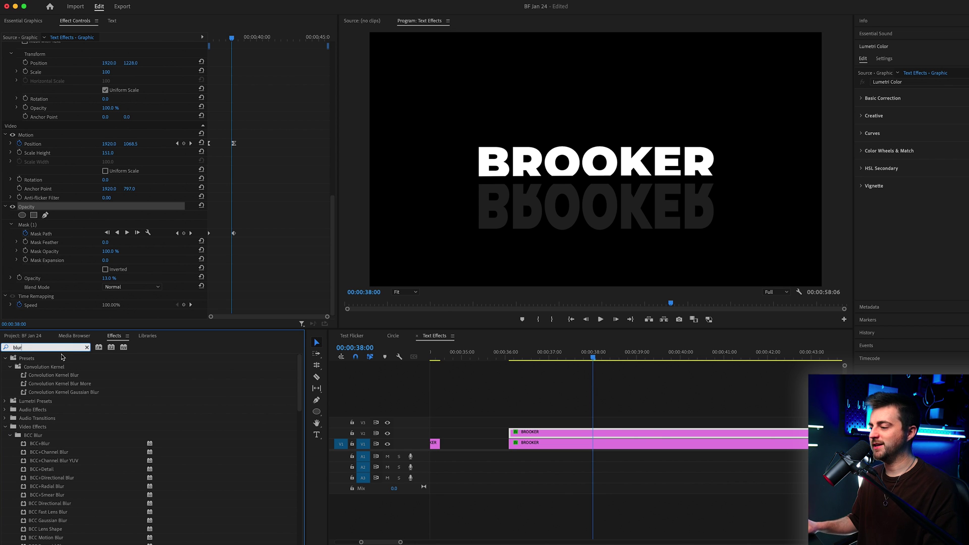
scroll(62, 354, "down", 15)
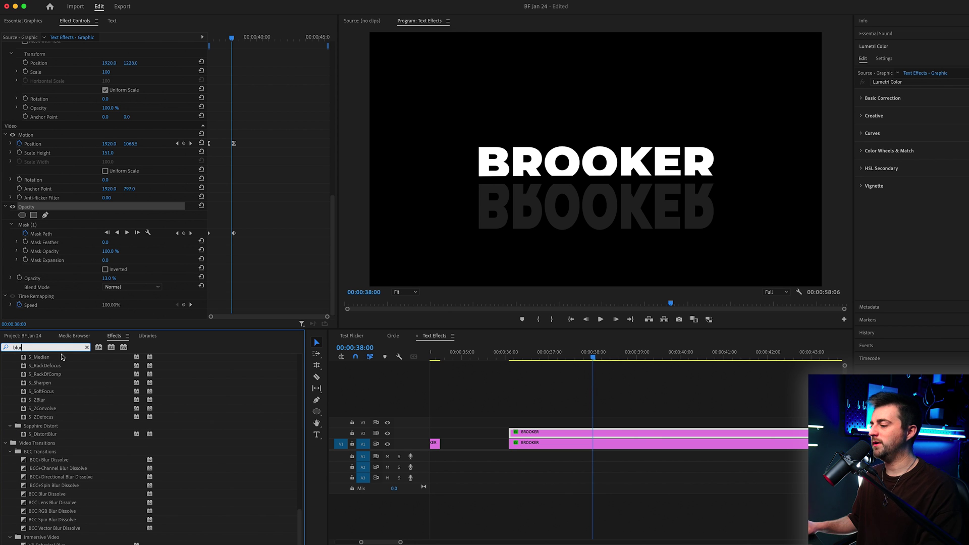
scroll(64, 434, "up", 10)
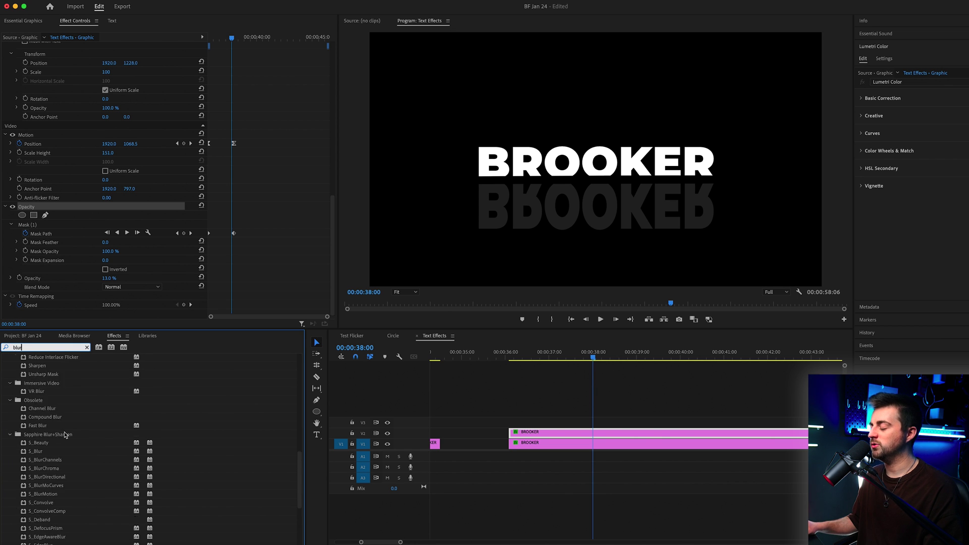
left_click_drag(53, 377, 612, 432)
Increase the reflection's Gaussian Blur Blurriness until its letters look soft, and review the reveal from its start
scroll(261, 265, "down", 2)
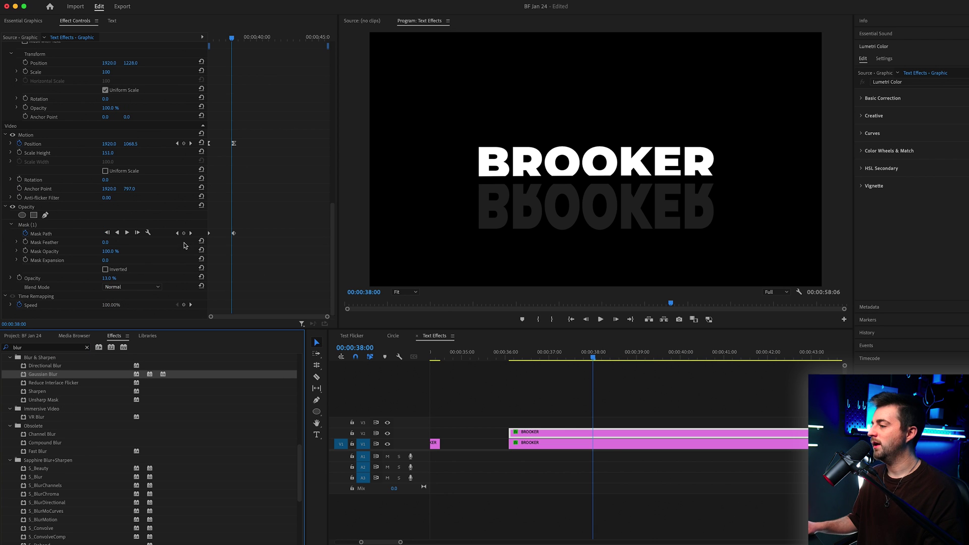
scroll(94, 190, "down", 10)
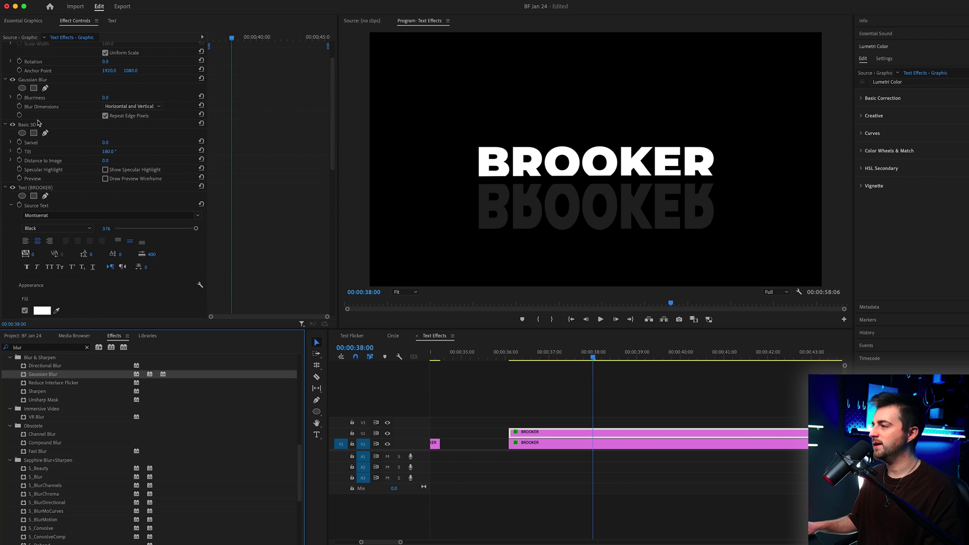
left_click_drag(104, 98, 124, 97)
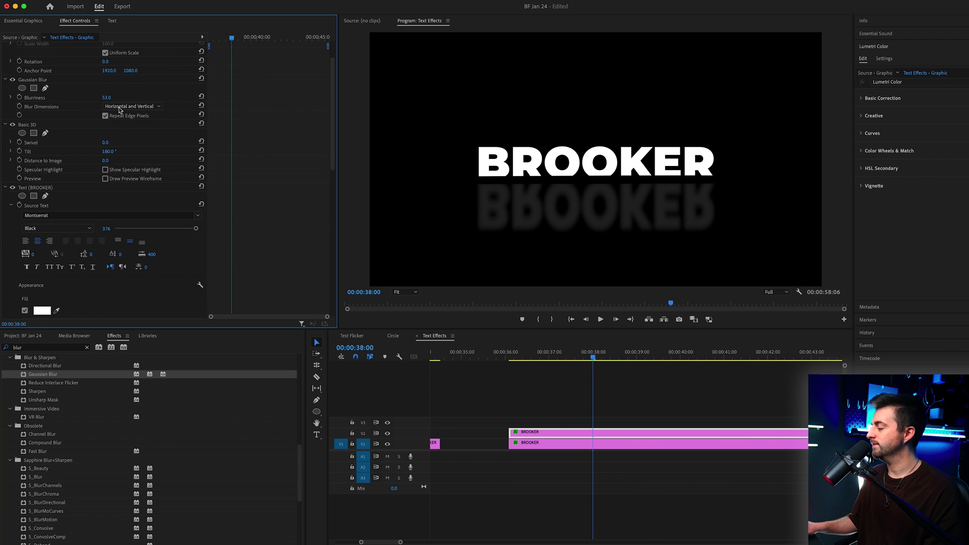
left_click(510, 360)
key("space")
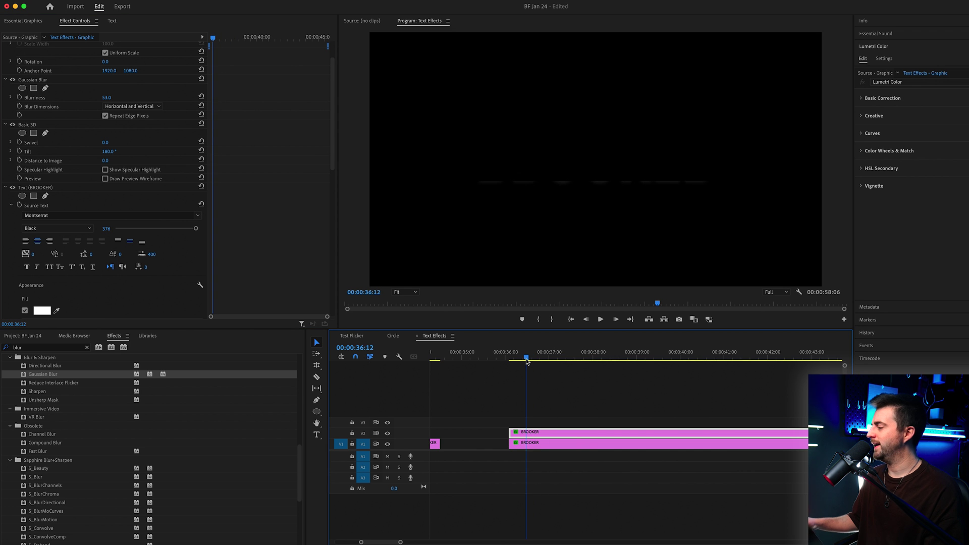